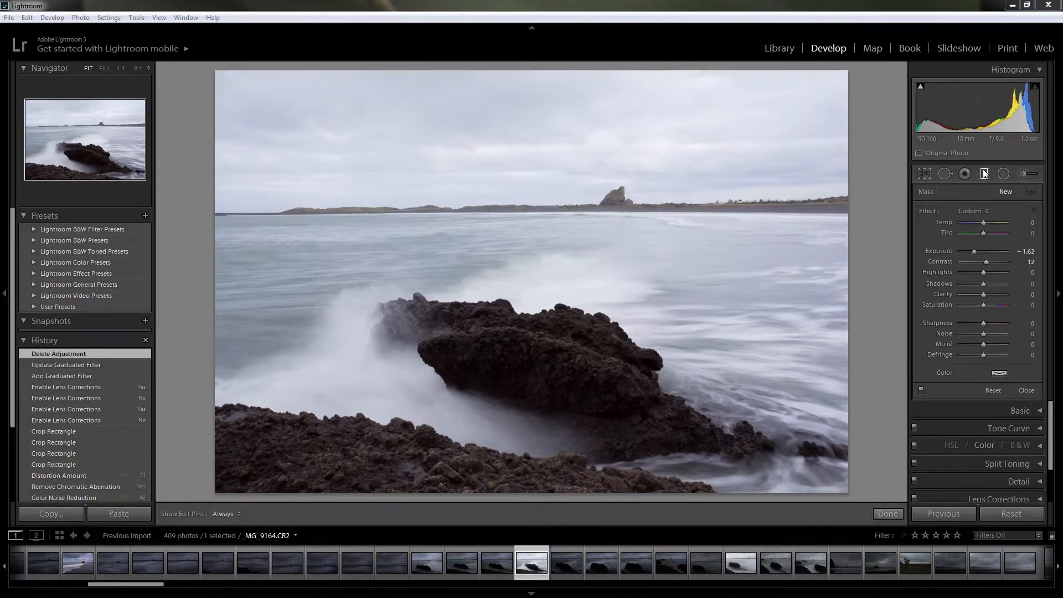
Review the Basic adjustments for comparison with the settings offered by the Graduated Filter.
{"action": "left_click", "coordinate": [1003, 174]}
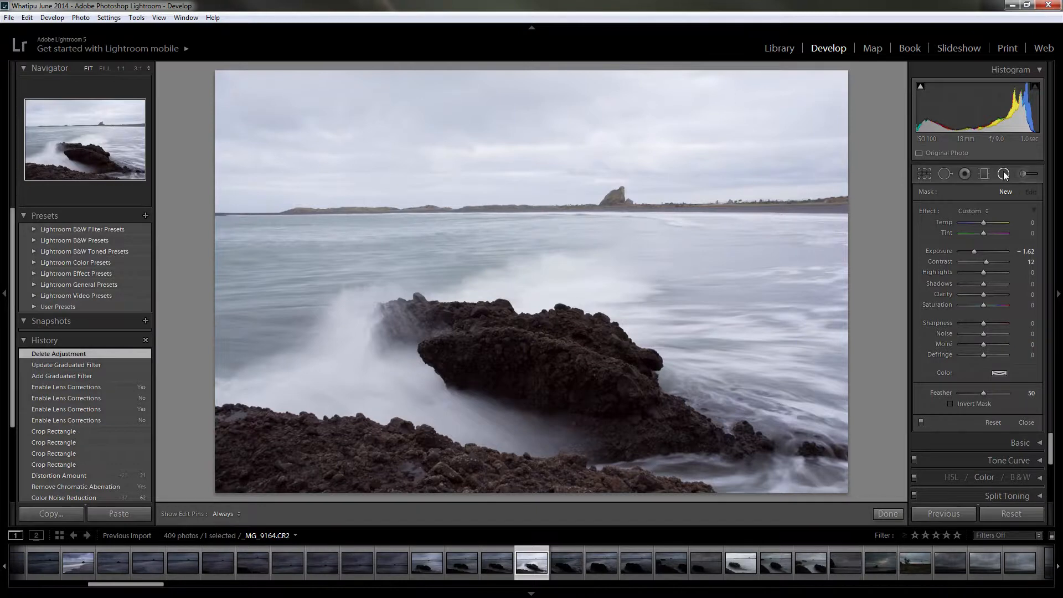
{"action": "left_click", "coordinate": [984, 175]}
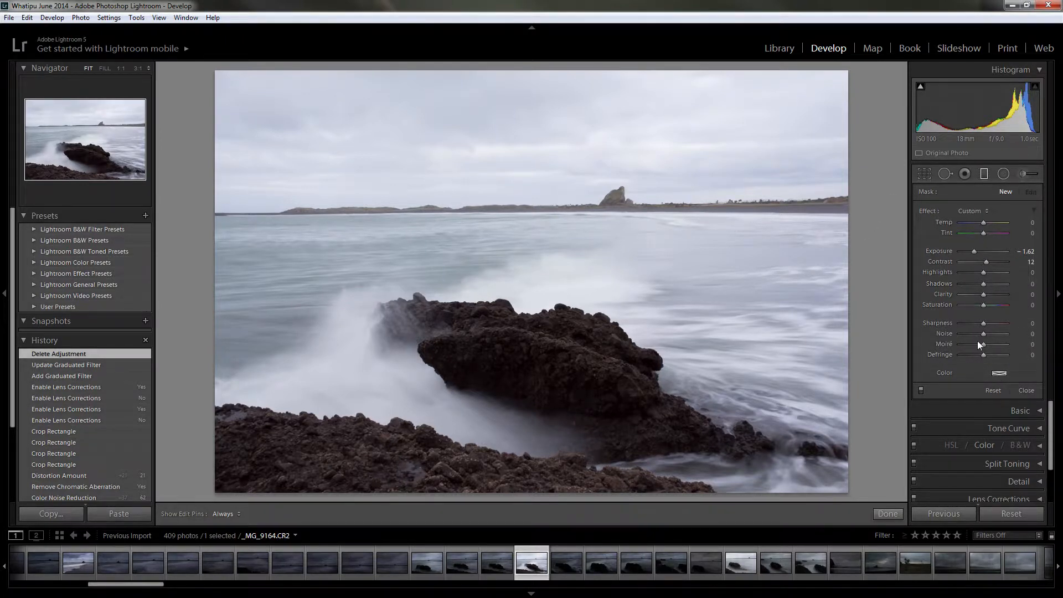
{"action": "left_click", "coordinate": [1039, 411]}
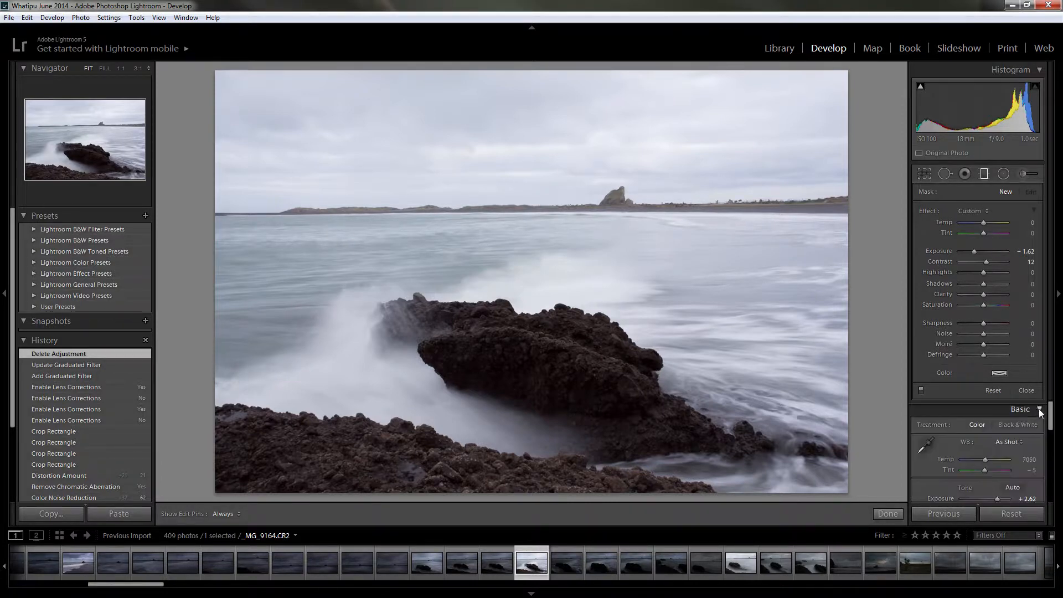
{"action": "scroll", "coordinate": [965, 431], "scroll_direction": "down", "scroll_amount": 2}
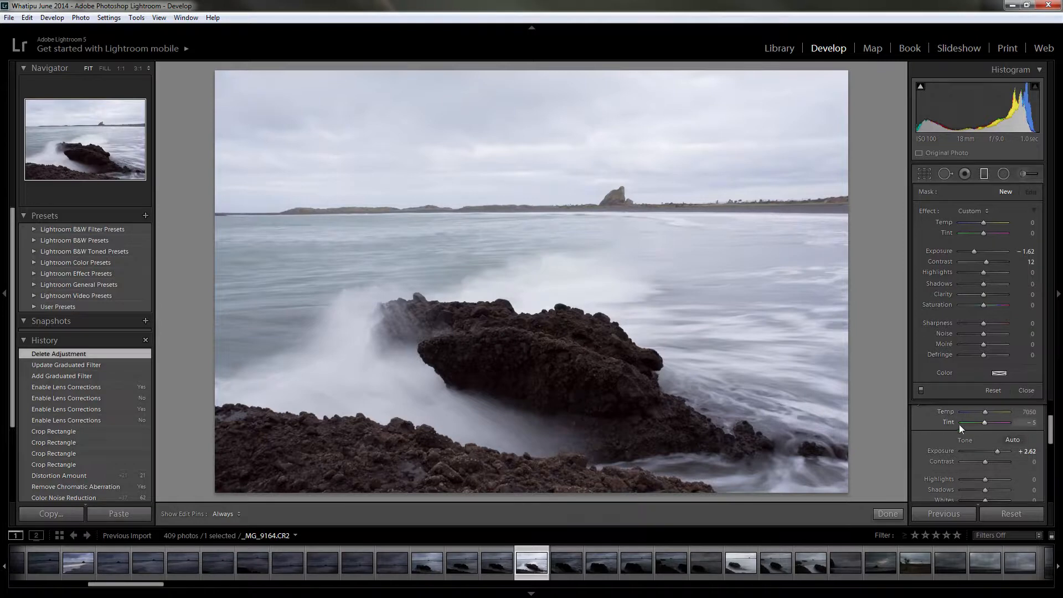
{"action": "scroll", "coordinate": [958, 431], "scroll_direction": "down", "scroll_amount": 1}
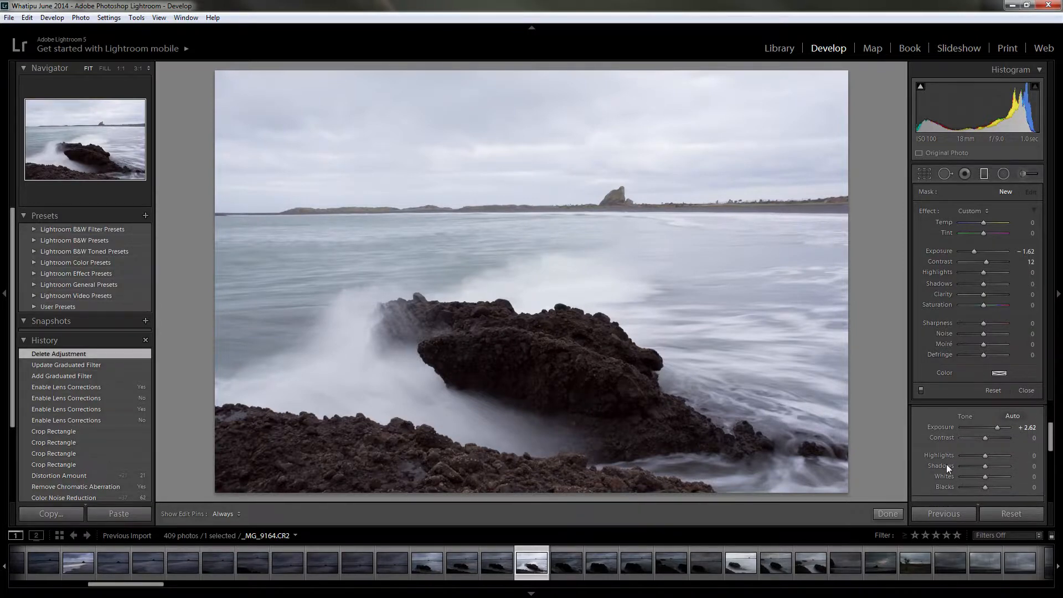
{"action": "scroll", "coordinate": [944, 486], "scroll_direction": "down", "scroll_amount": 3}
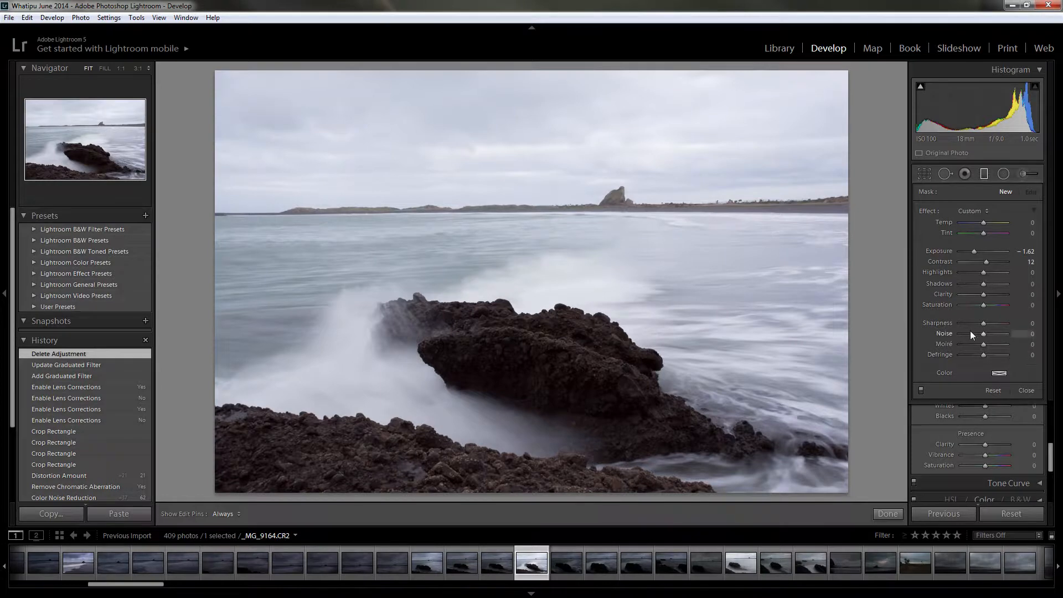
{"action": "scroll", "coordinate": [1012, 410], "scroll_direction": "up", "scroll_amount": 4}
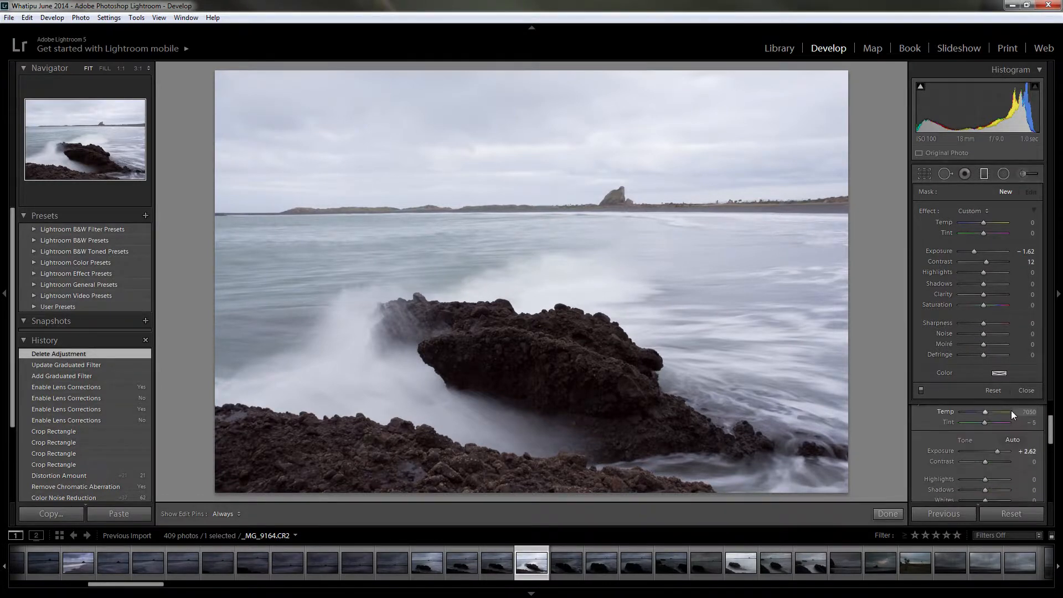
{"action": "left_click", "coordinate": [1027, 410]}
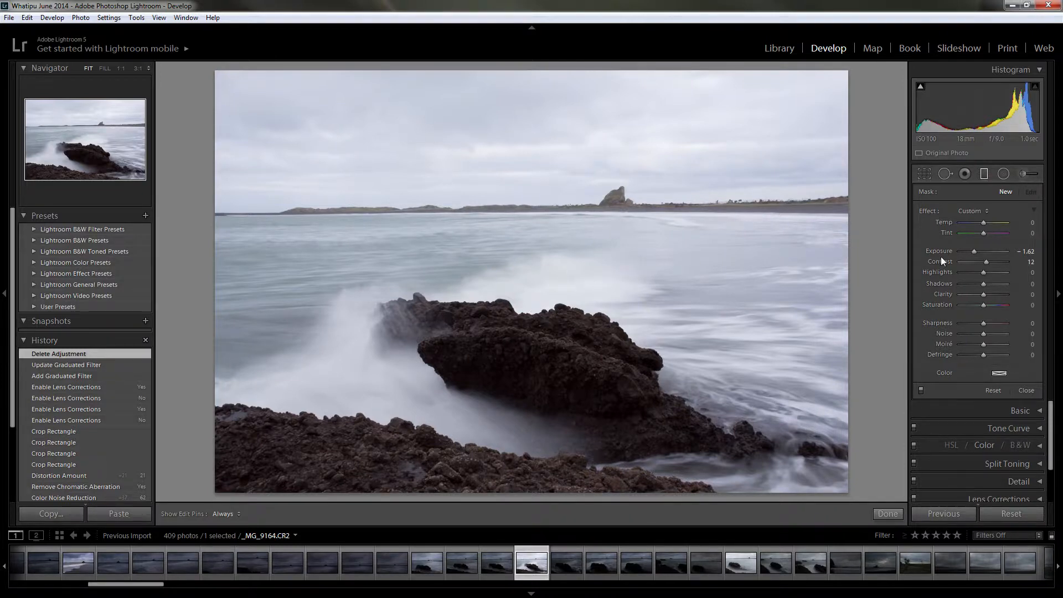
Set the Graduated Filter exposure to −2.19 and try gradients down from the sky and up from the foreground, deleting each one.
{"action": "left_click_drag", "start_coordinate": [974, 251], "coordinate": [969, 251]}
{"action": "left_click_drag", "start_coordinate": [533, 75], "coordinate": [534, 337]}
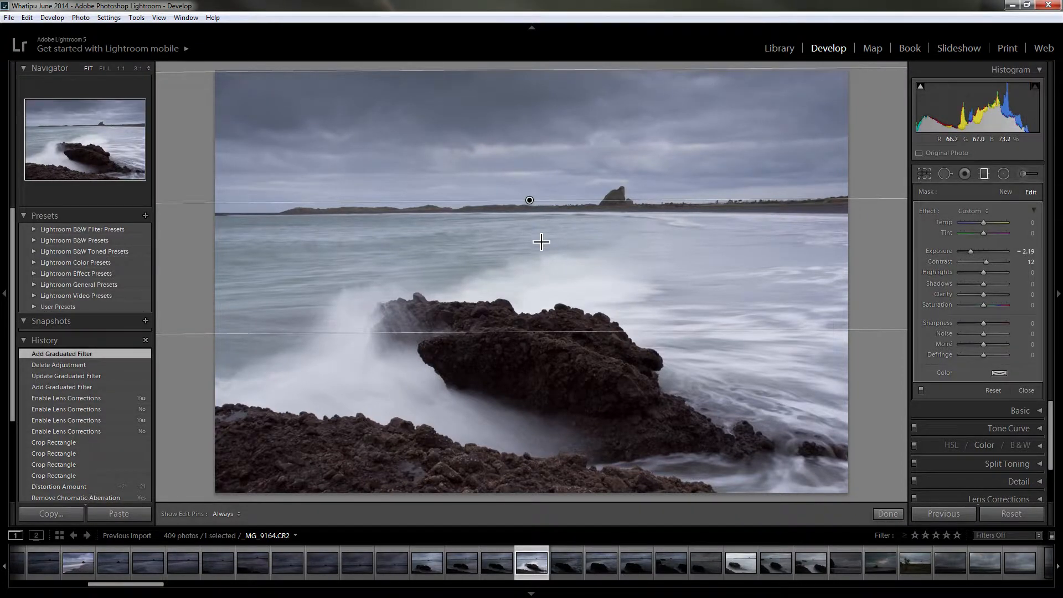
{"action": "key", "text": "Delete"}
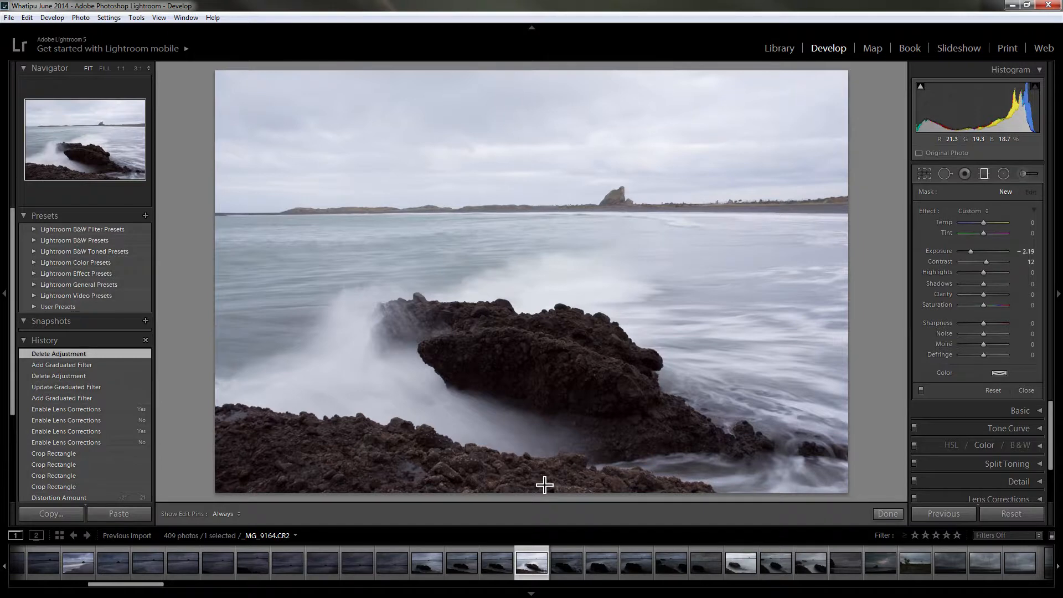
{"action": "left_click_drag", "start_coordinate": [545, 485], "coordinate": [540, 82]}
{"action": "key", "text": "Delete"}
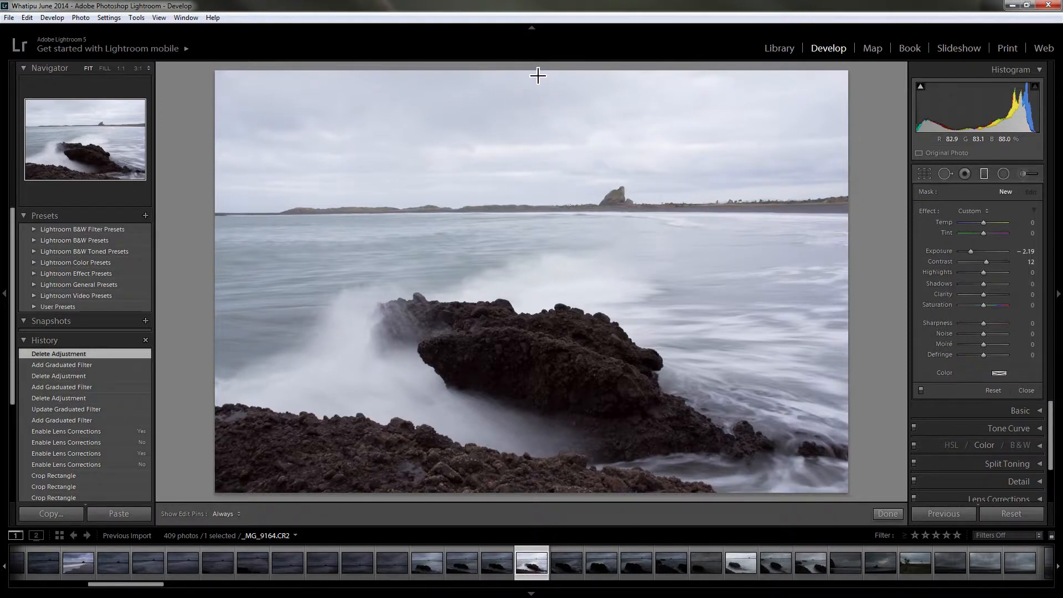
Try a graduated filter spanning the full image height, move its centre up to the horizon, and delete it.
{"action": "left_click_drag", "start_coordinate": [538, 74], "coordinate": [537, 494]}
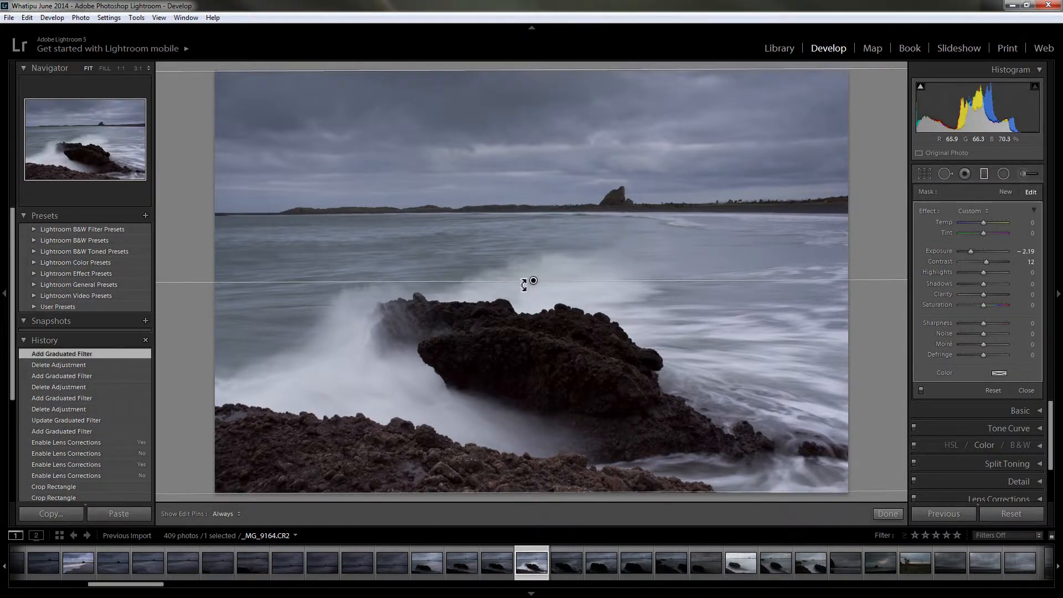
{"action": "left_click_drag", "start_coordinate": [535, 285], "coordinate": [550, 206]}
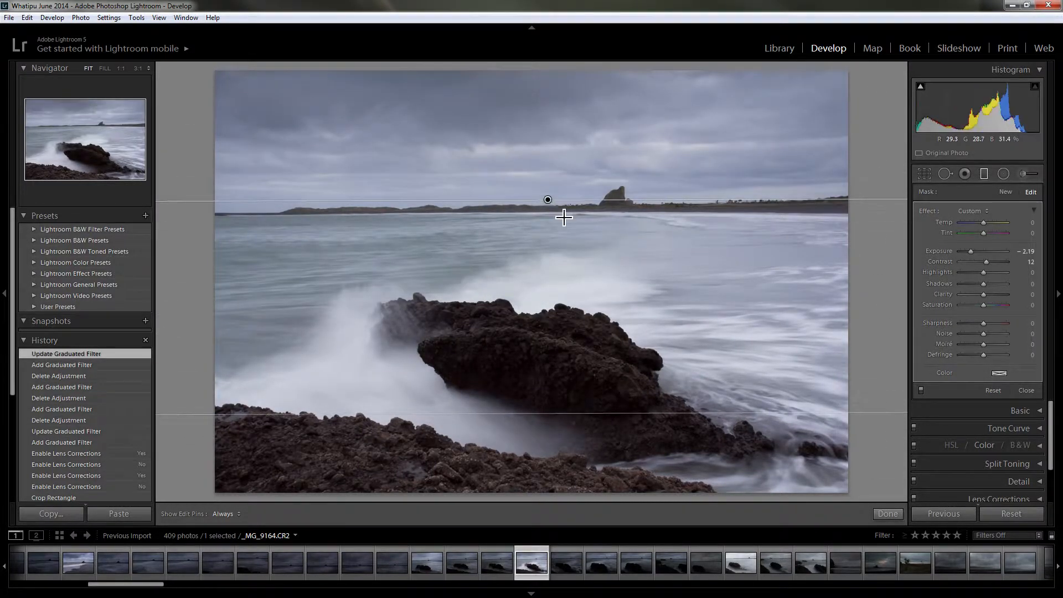
{"action": "key", "text": "Delete"}
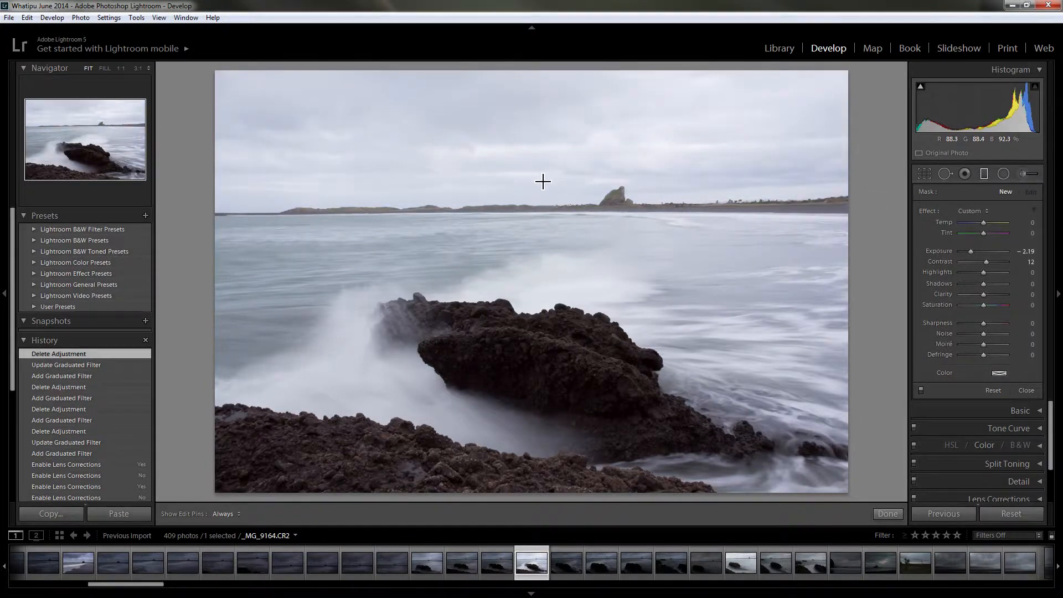
Draw a narrow graduated filter around the horizon and move it up so its centre lies on the shoreline.
{"action": "left_click_drag", "start_coordinate": [543, 173], "coordinate": [538, 277]}
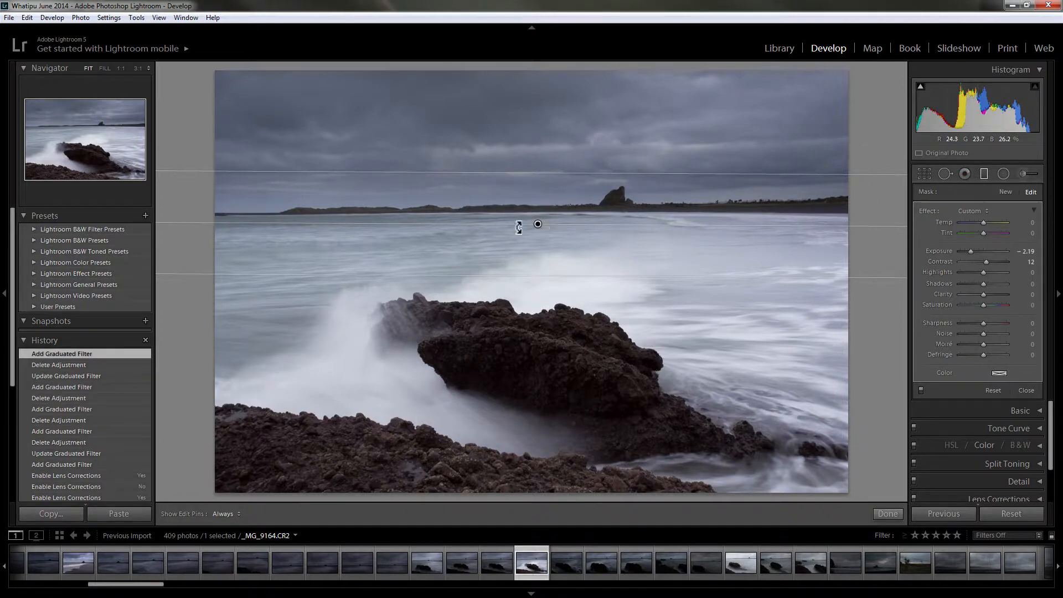
{"action": "left_click_drag", "start_coordinate": [541, 227], "coordinate": [538, 202]}
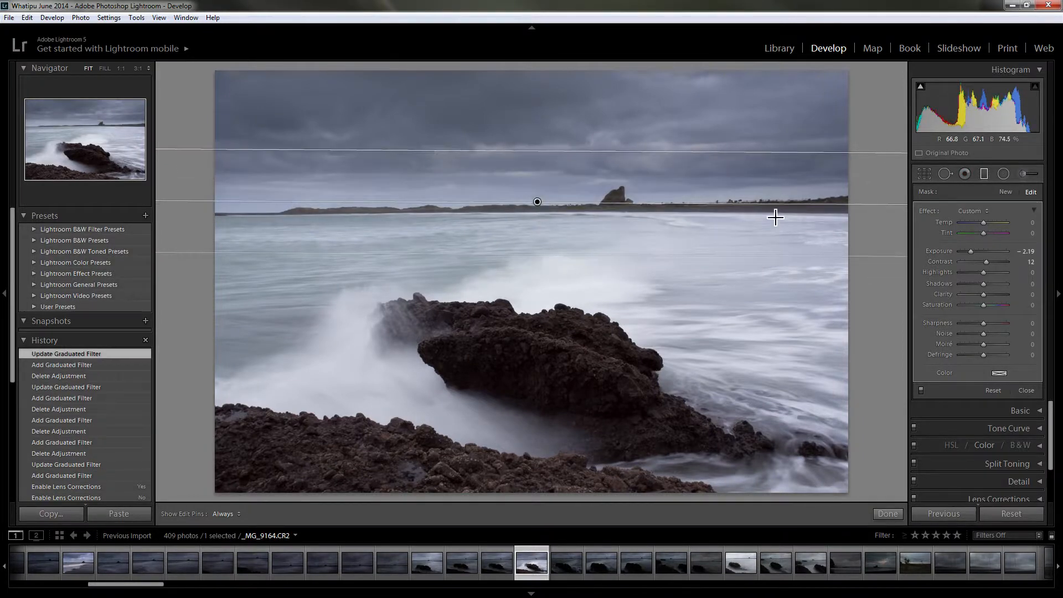
{"action": "left_click", "coordinate": [984, 172]}
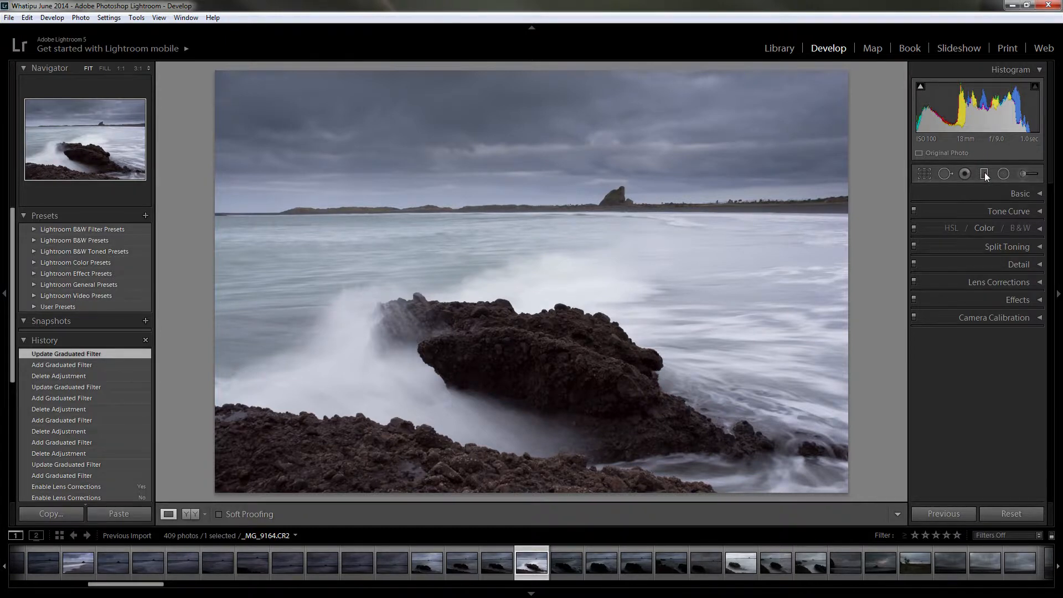
{"action": "left_click", "coordinate": [985, 173]}
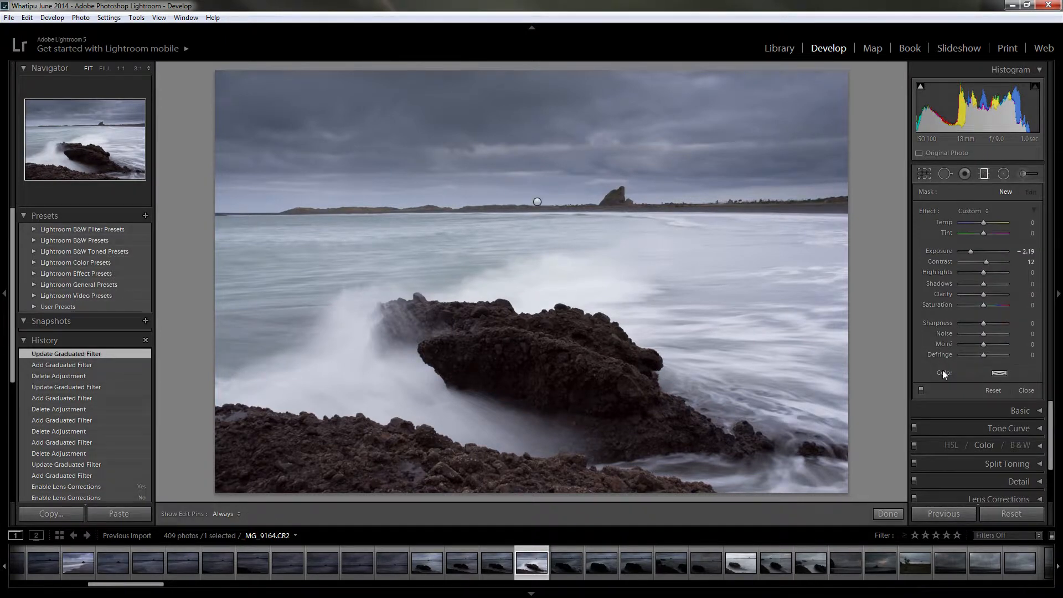
Toggle the graduated filter effect off and on to compare the photo before and after.
{"action": "left_click", "coordinate": [921, 389]}
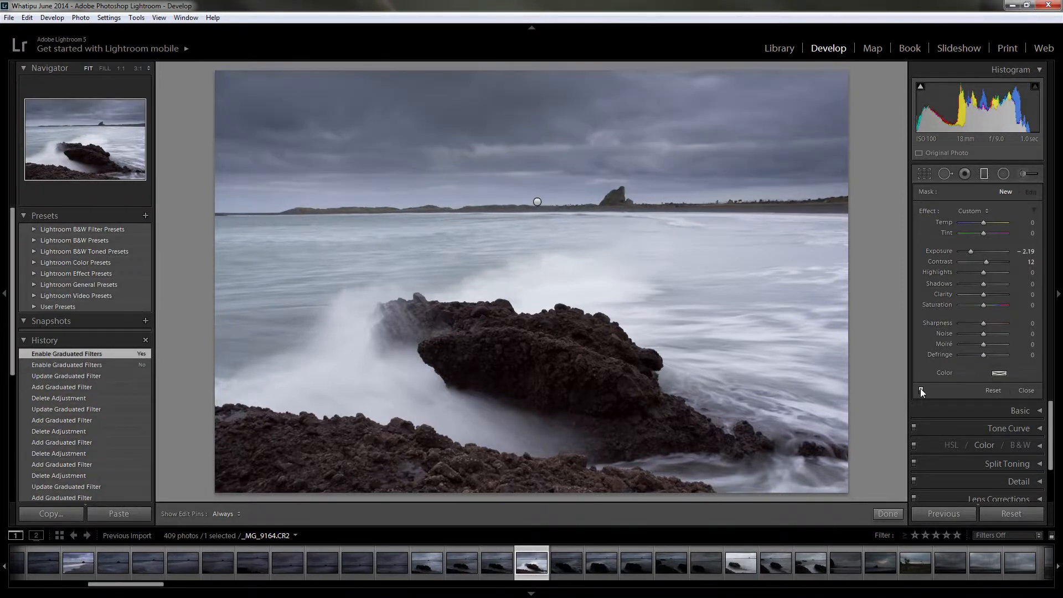
{"action": "left_click", "coordinate": [921, 388]}
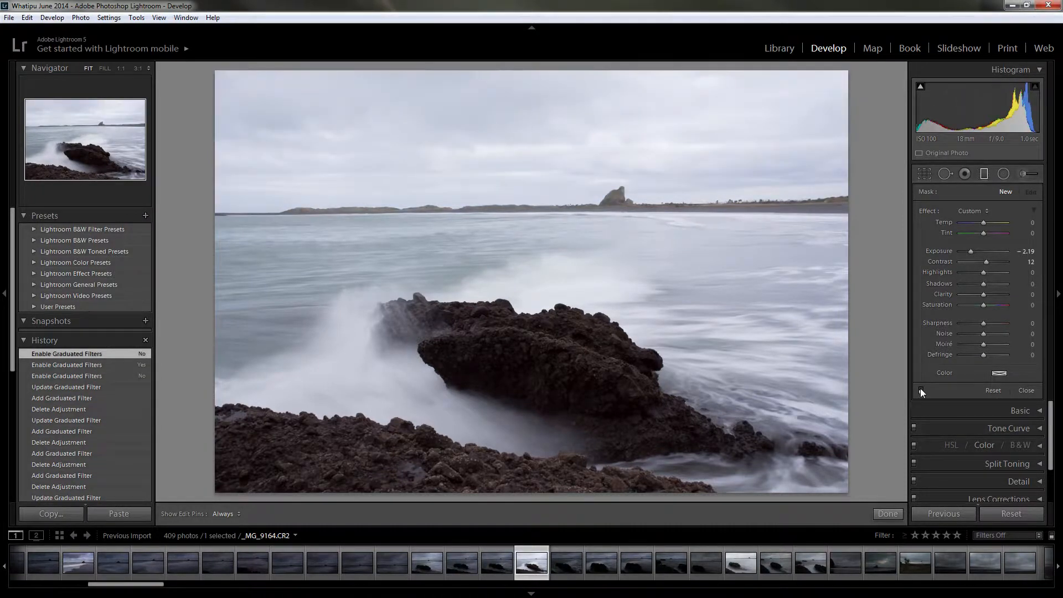
{"action": "left_click", "coordinate": [920, 389]}
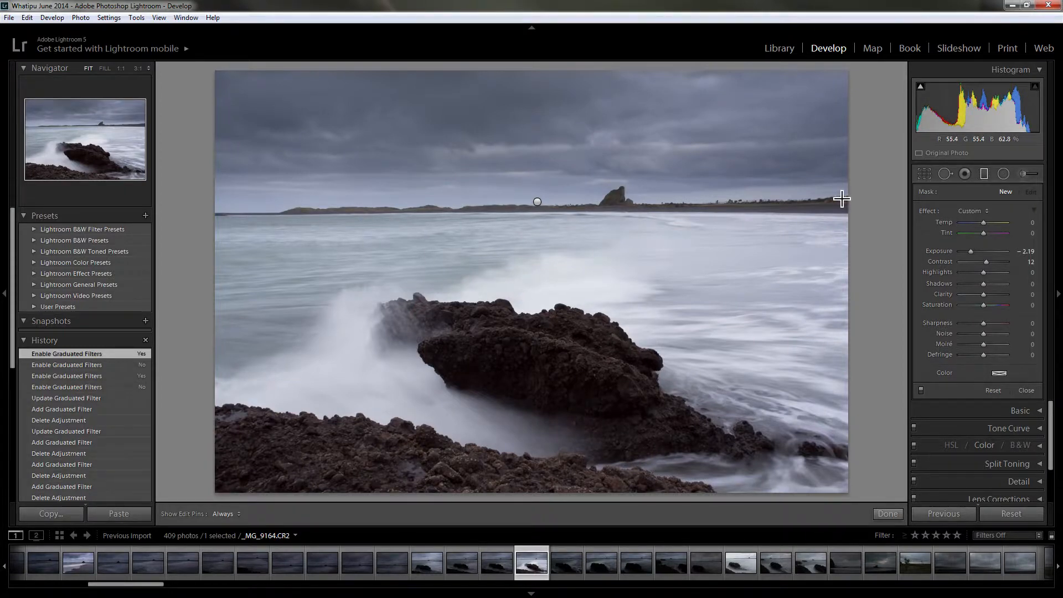
Replace the narrow horizon filter with a wide graduated filter from the top of the sky to the lower part of the rock.
{"action": "left_click", "coordinate": [538, 206]}
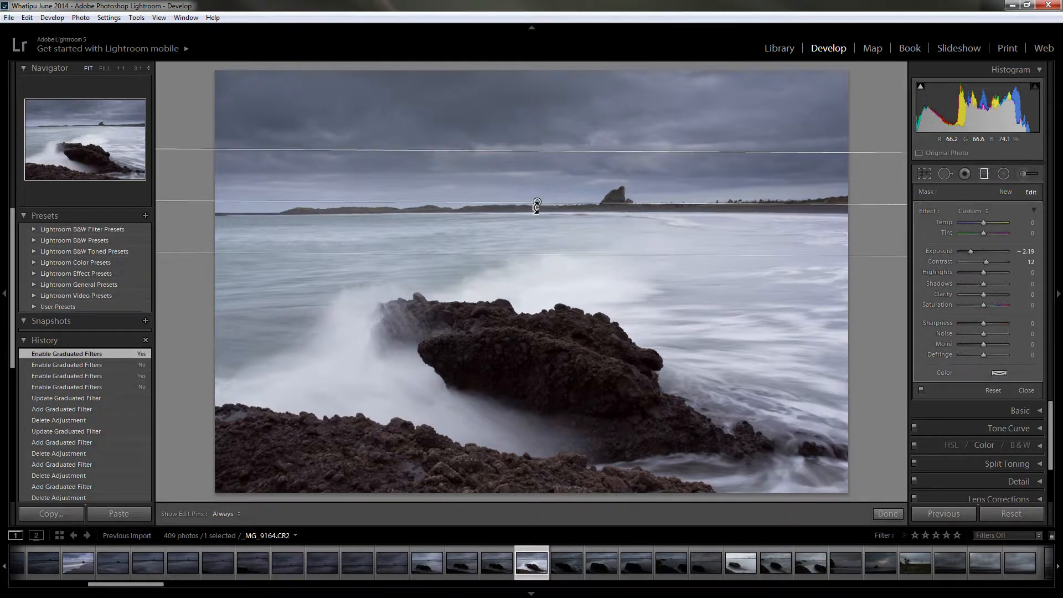
{"action": "key", "text": "Delete"}
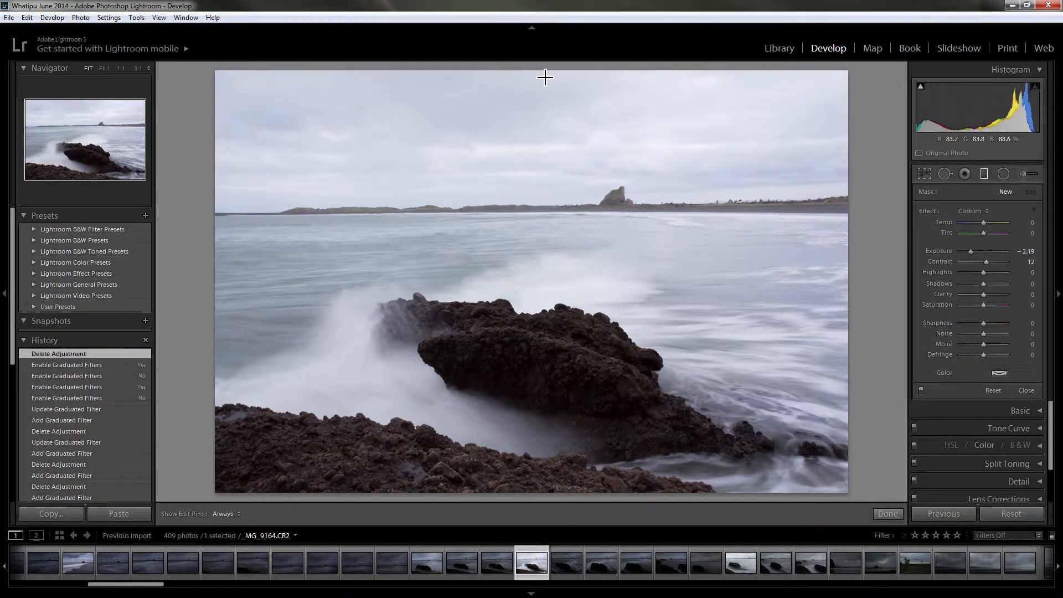
{"action": "left_click_drag", "start_coordinate": [546, 75], "coordinate": [544, 395]}
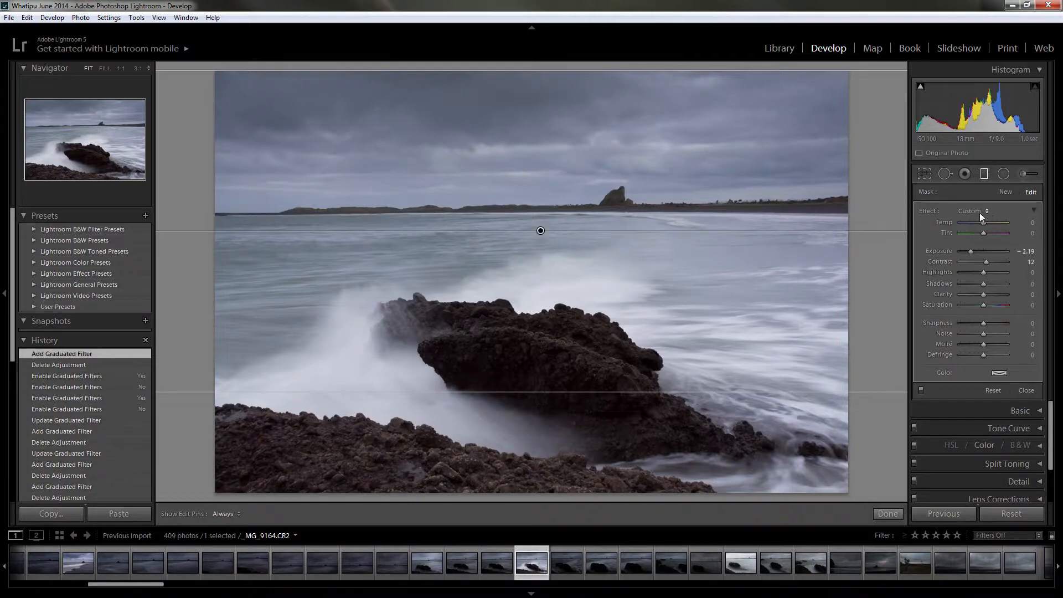
Try the filter's temperature at 83 and −100 and its tint at 100 and −100, resetting each to 0.
{"action": "left_click_drag", "start_coordinate": [984, 221], "coordinate": [1002, 224]}
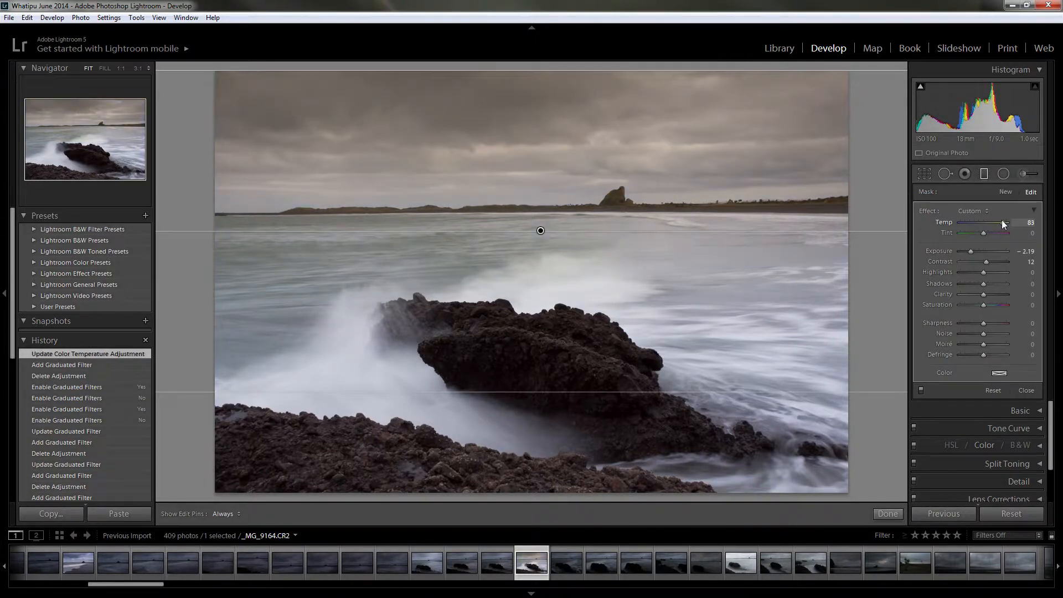
{"action": "left_click_drag", "start_coordinate": [1002, 222], "coordinate": [952, 224]}
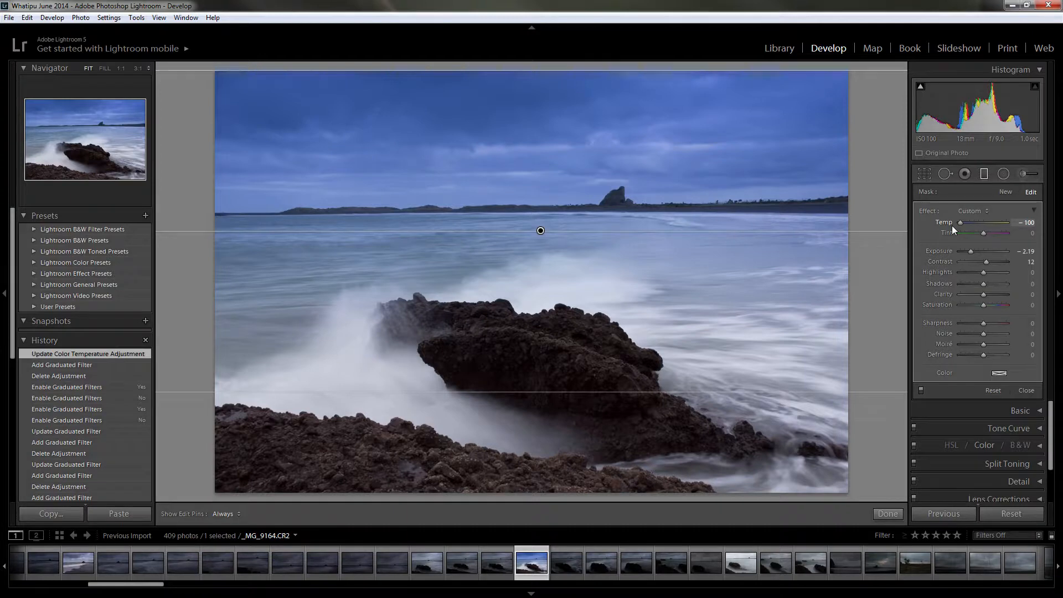
{"action": "left_click_drag", "start_coordinate": [952, 225], "coordinate": [993, 234]}
{"action": "double_click", "coordinate": [980, 222]}
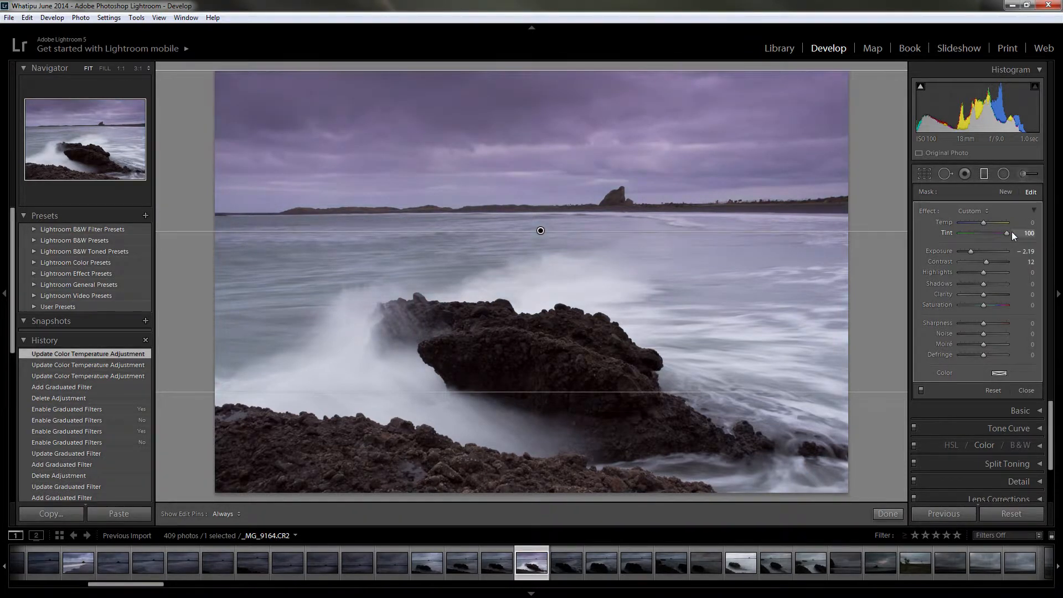
{"action": "left_click_drag", "start_coordinate": [1011, 231], "coordinate": [959, 232]}
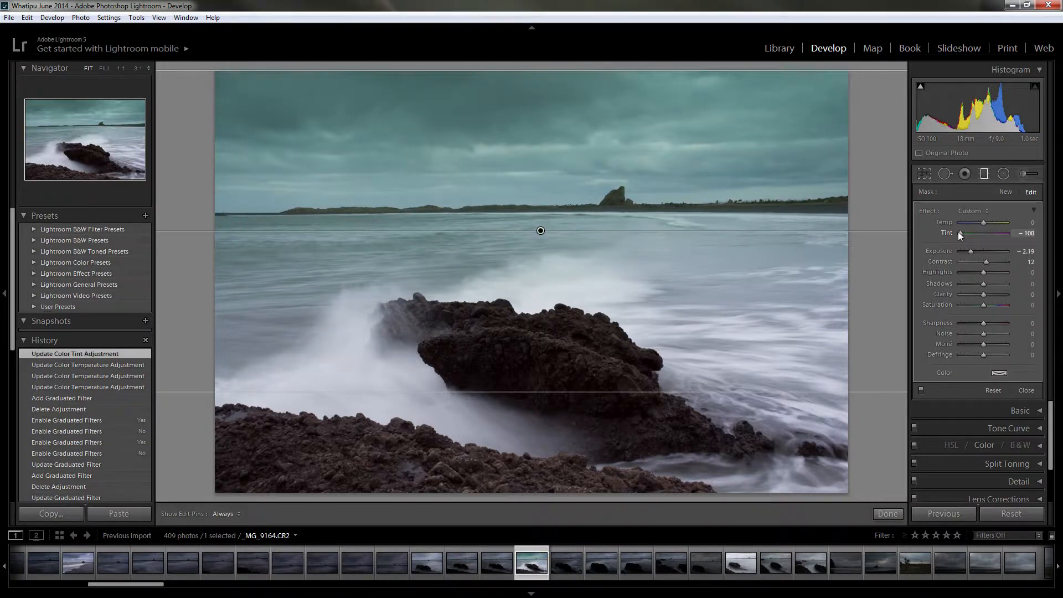
{"action": "double_click", "coordinate": [959, 233]}
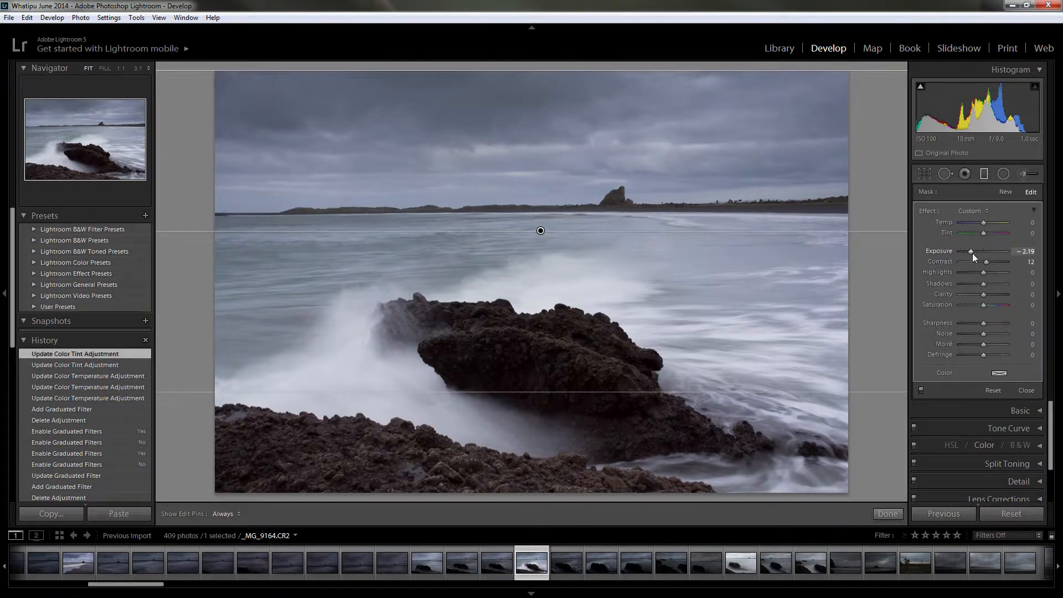
Set the filter's exposure to −1.43, contrast to −5, highlights to −2 and clarity to 2, and reset its saturation to 0.
{"action": "mouse_move", "coordinate": [970, 250]}
{"action": "left_mouse_down"}
{"action": "mouse_move", "coordinate": [950, 251]}
{"action": "mouse_move", "coordinate": [1011, 248]}
{"action": "mouse_move", "coordinate": [962, 251]}
{"action": "mouse_move", "coordinate": [975, 251]}
{"action": "left_mouse_up"}
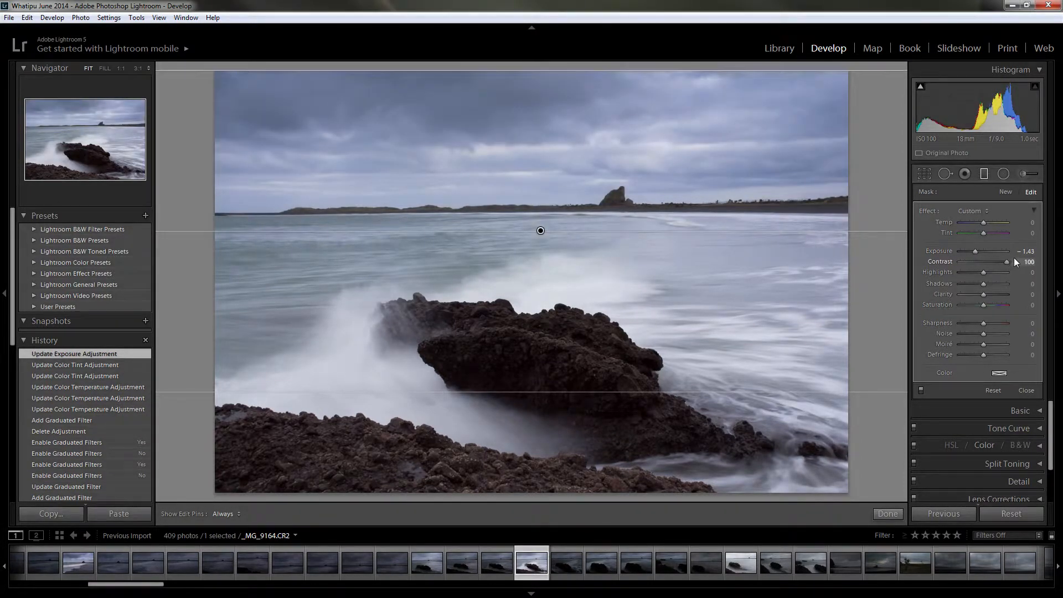
{"action": "left_click_drag", "start_coordinate": [1015, 257], "coordinate": [993, 306]}
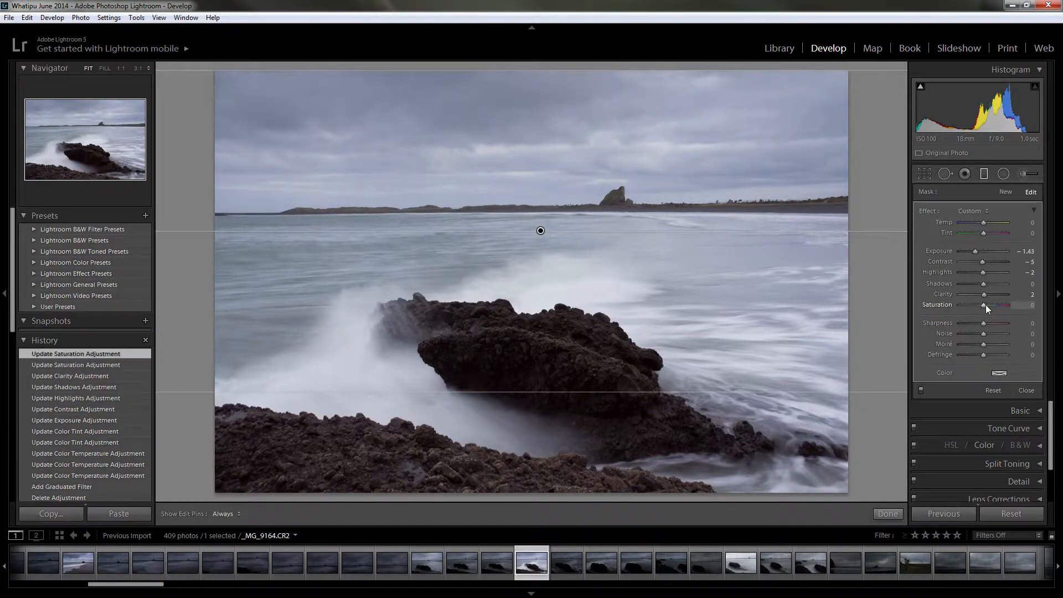
{"action": "double_click", "coordinate": [986, 304]}
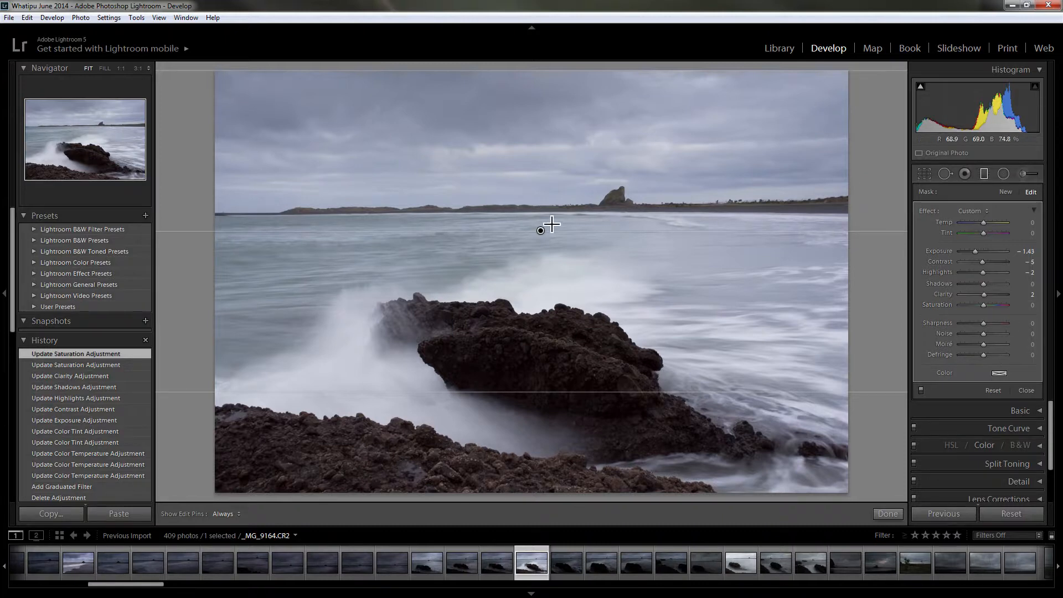
Move the filter down over the rock, then replace it with an angled graduated filter rising from the photo's lower-left foreground.
{"action": "left_click_drag", "start_coordinate": [540, 239], "coordinate": [466, 314]}
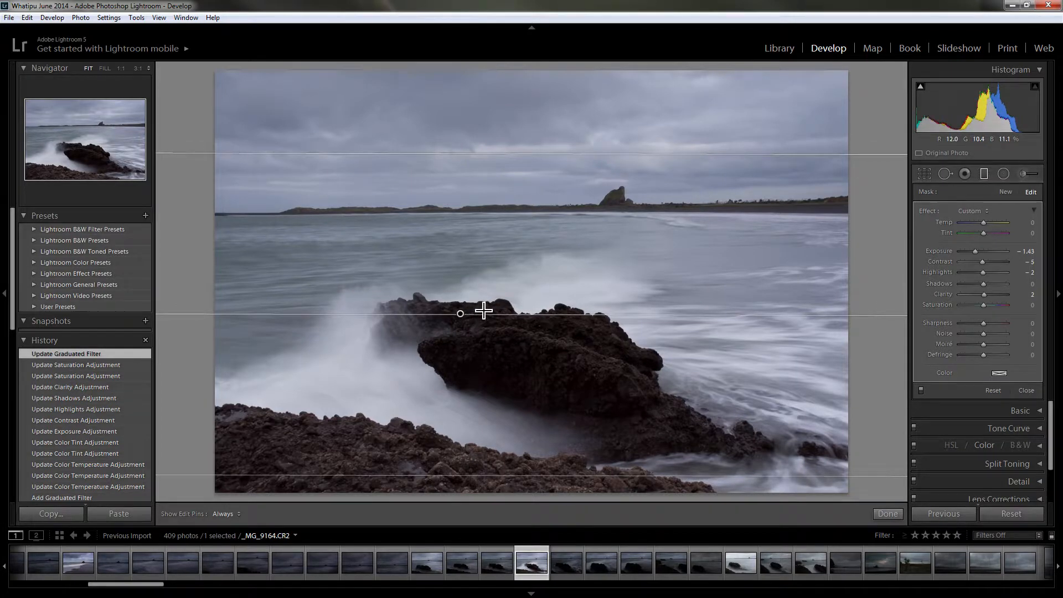
{"action": "key", "text": "Delete"}
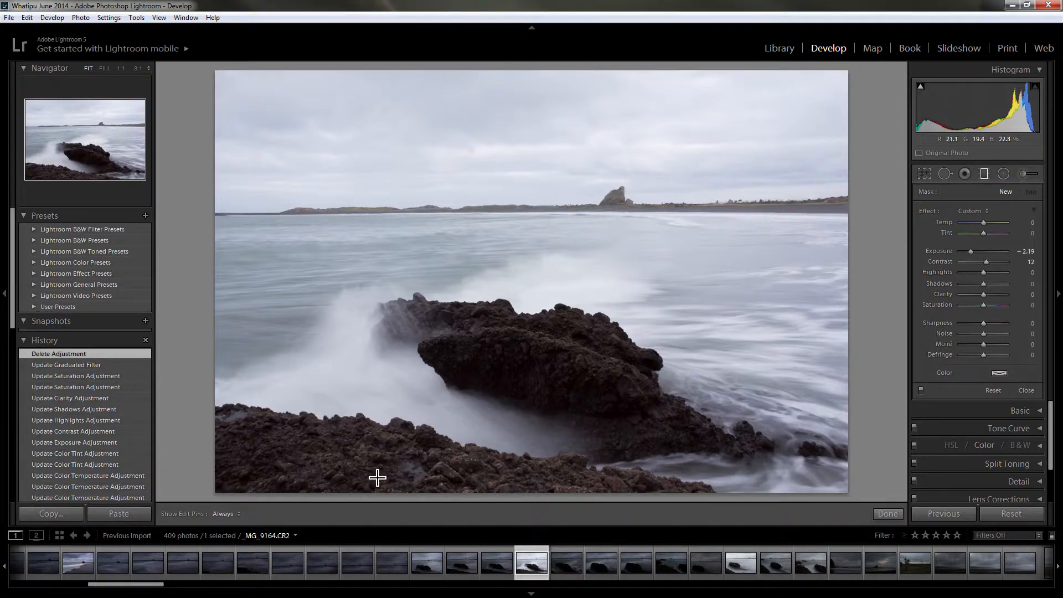
{"action": "mouse_move", "coordinate": [278, 493]}
{"action": "left_mouse_down"}
{"action": "mouse_move", "coordinate": [498, 321]}
{"action": "mouse_move", "coordinate": [423, 297]}
{"action": "mouse_move", "coordinate": [352, 245]}
{"action": "left_mouse_up"}
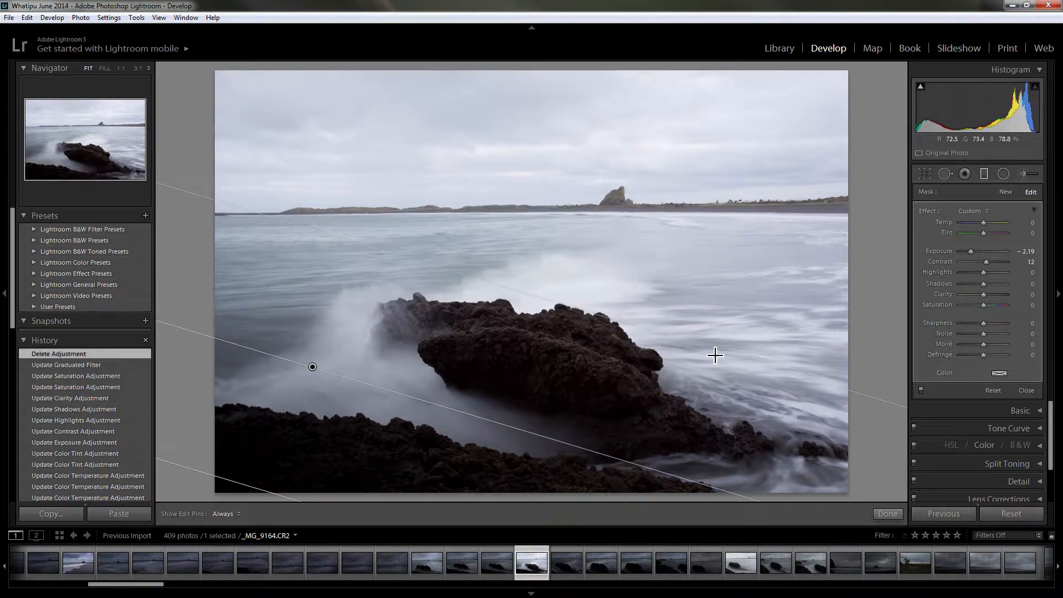
Reset the foreground filter's exposure and contrast to 0, set its sharpness to −100, and add a second angled graduated filter from the sky to below the rock.
{"action": "double_click", "coordinate": [972, 250]}
{"action": "double_click", "coordinate": [986, 262]}
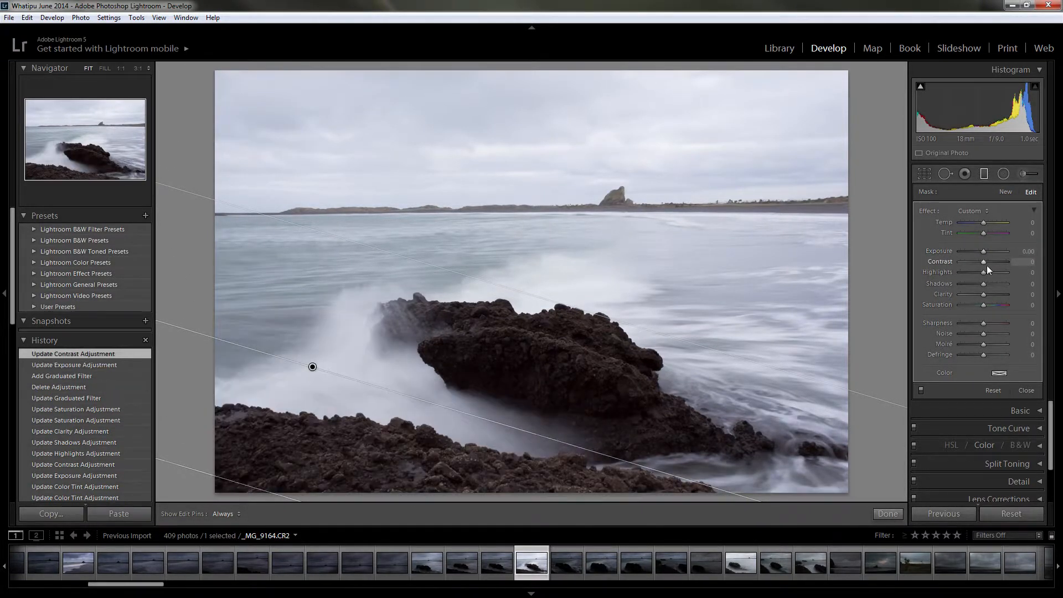
{"action": "left_click_drag", "start_coordinate": [983, 325], "coordinate": [912, 324]}
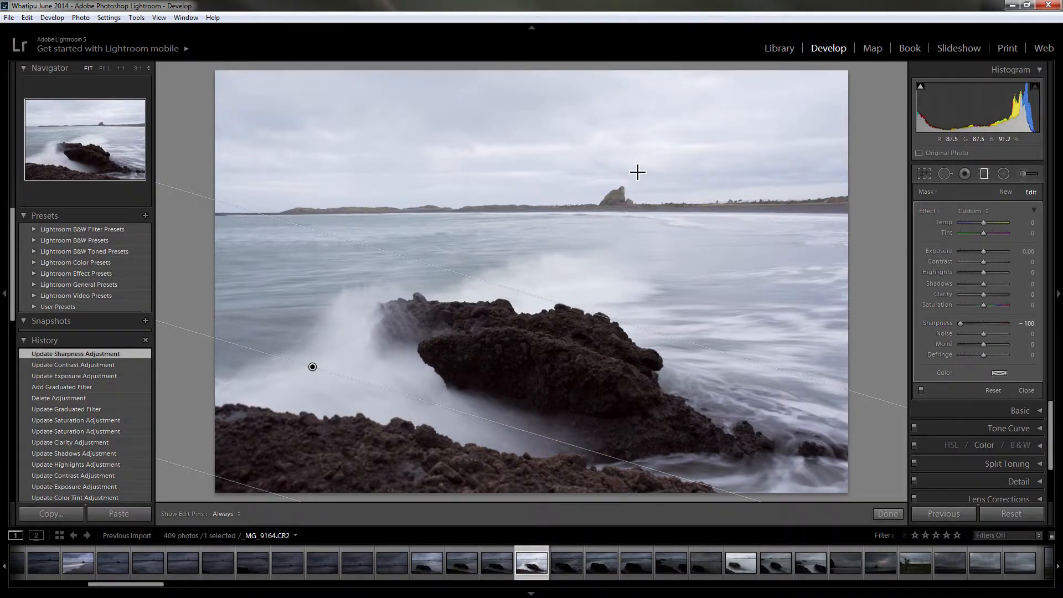
{"action": "left_click_drag", "start_coordinate": [681, 129], "coordinate": [652, 387]}
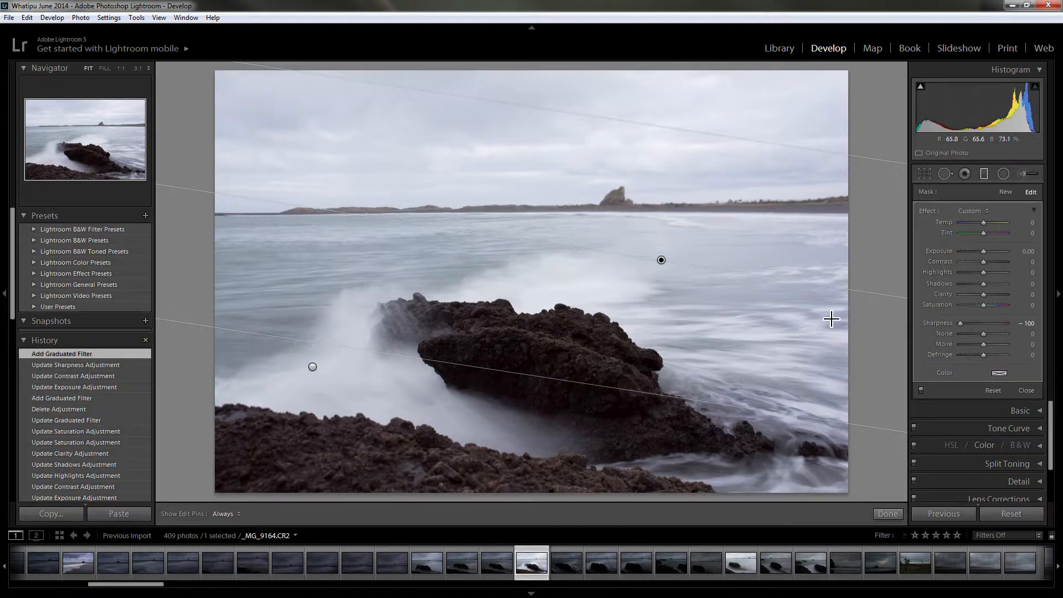
Close and reopen the Graduated Filter tool, and delete both graduated filters from the photo.
{"action": "left_click", "coordinate": [983, 169]}
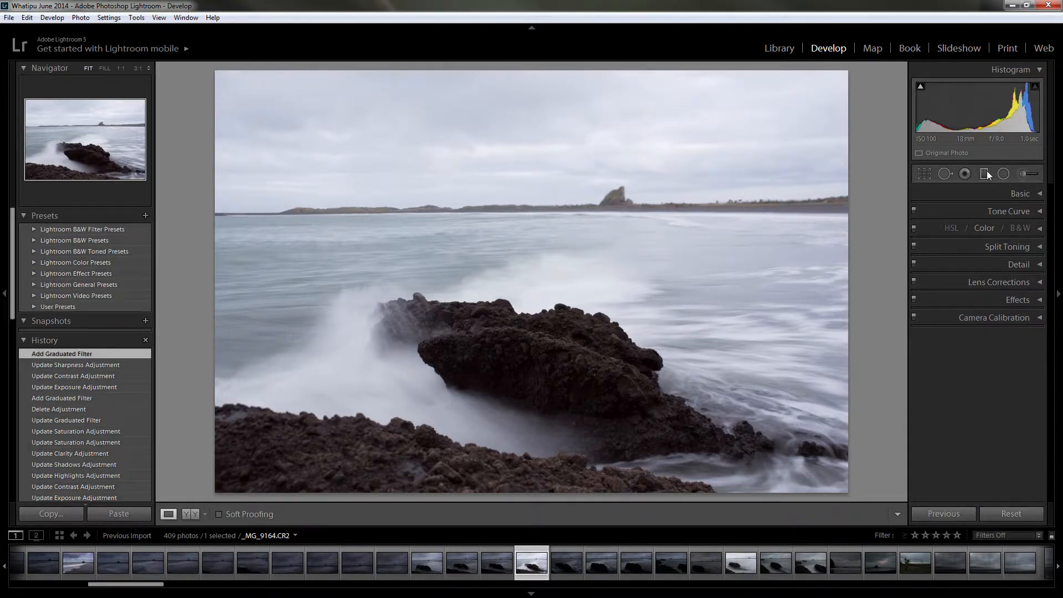
{"action": "left_click", "coordinate": [986, 174]}
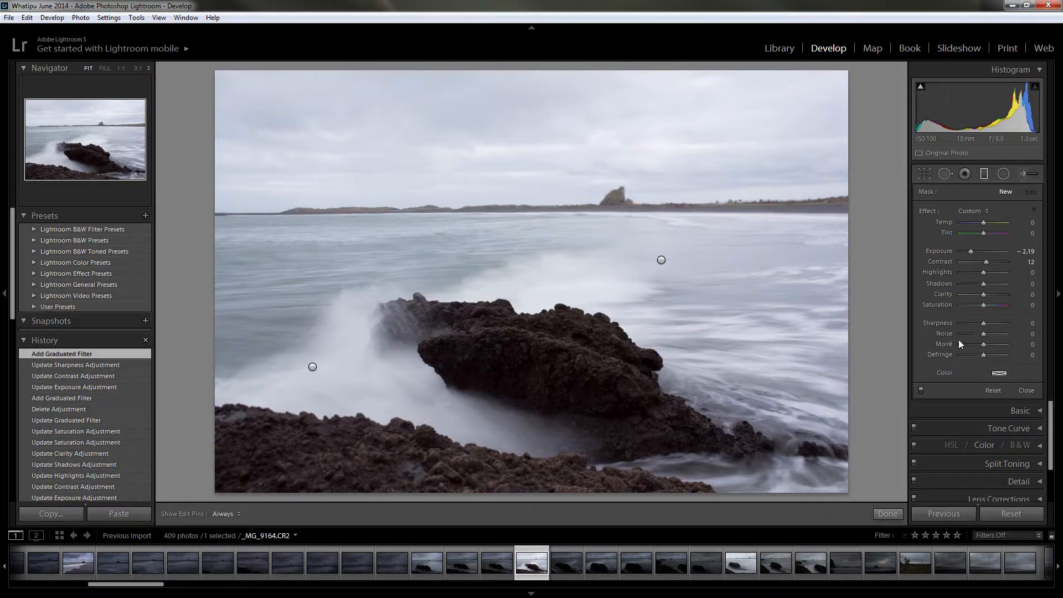
{"action": "left_click", "coordinate": [662, 261]}
{"action": "key", "text": "Delete"}
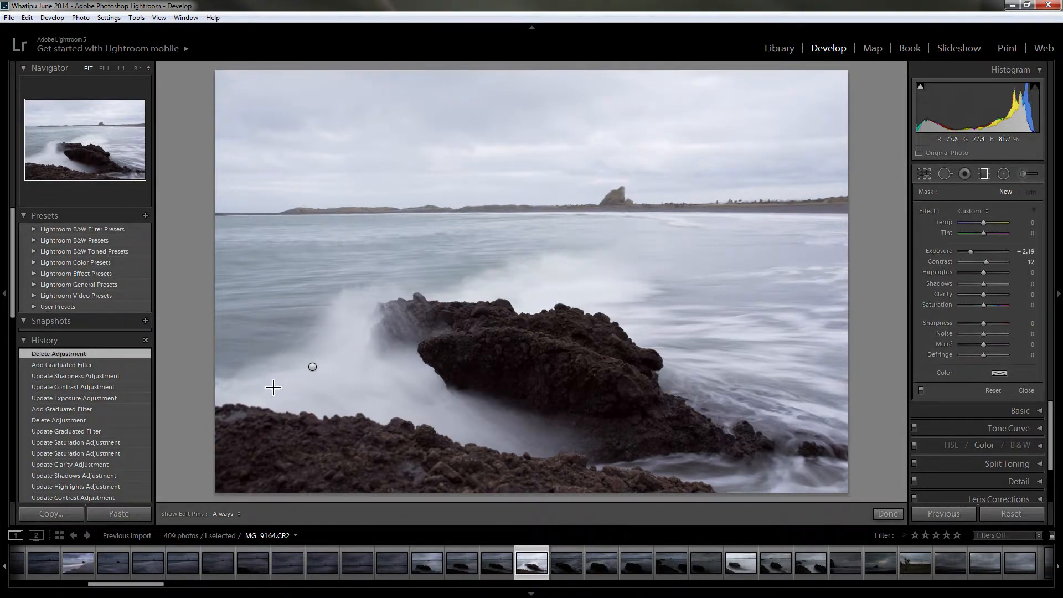
{"action": "left_click", "coordinate": [313, 367]}
{"action": "key", "text": "Delete"}
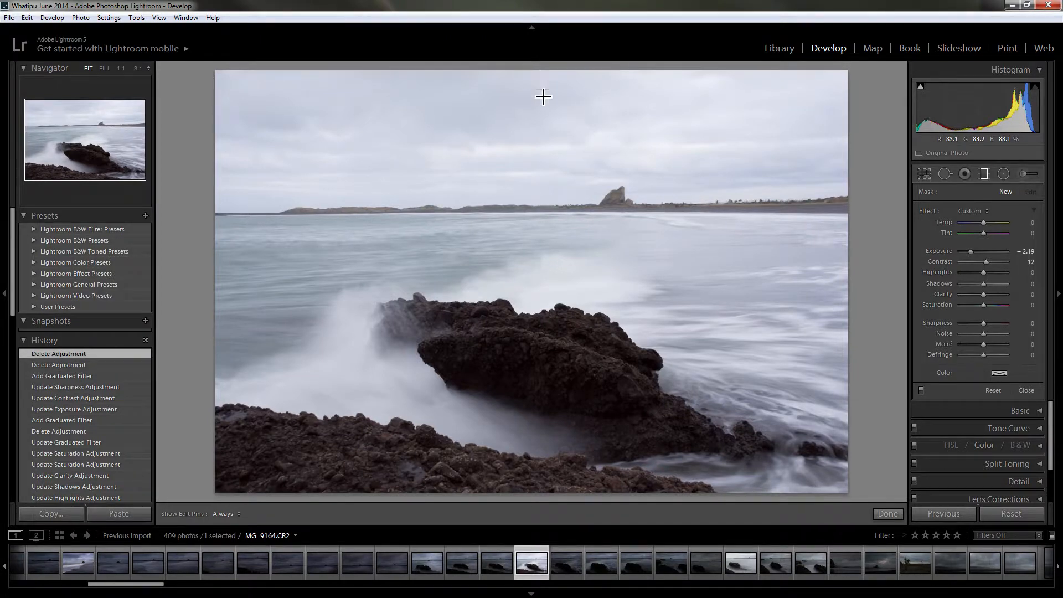
Draw a full-height graduated filter over the photo, reset all graduated filters and close the tool.
{"action": "left_click_drag", "start_coordinate": [543, 74], "coordinate": [544, 508]}
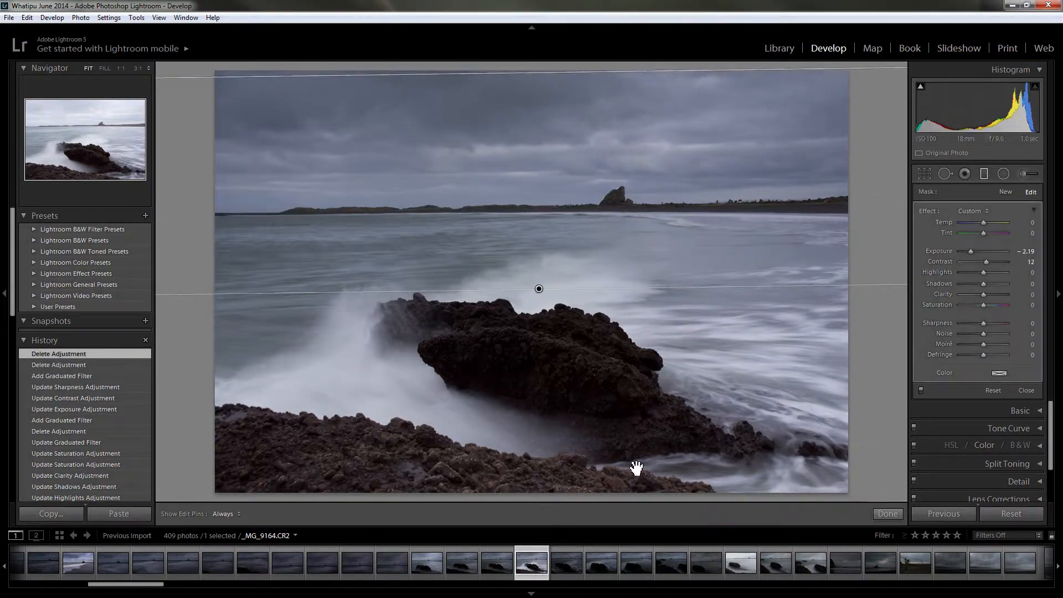
{"action": "left_click", "coordinate": [1002, 390]}
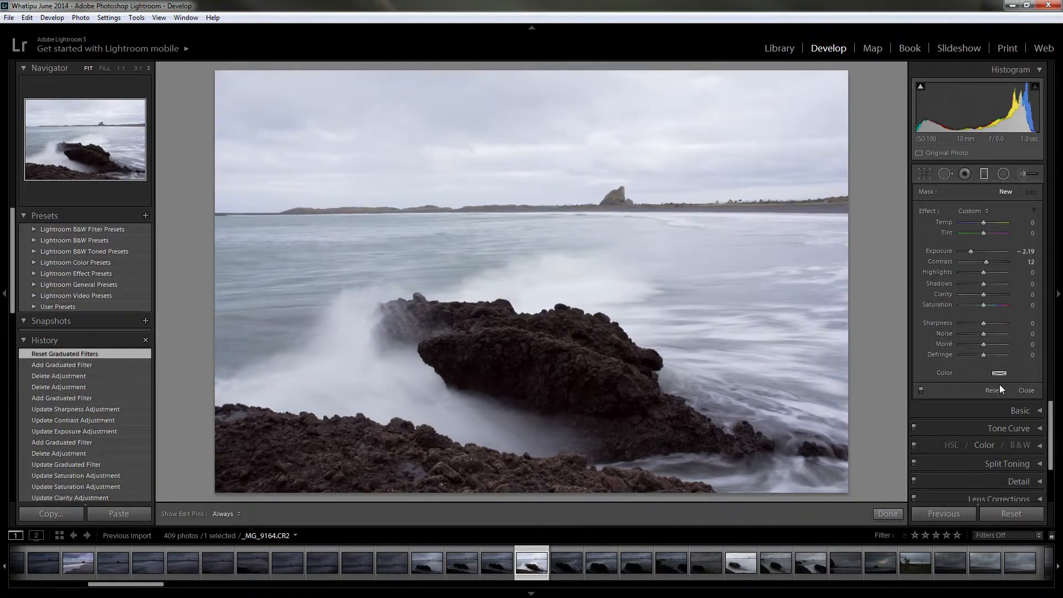
{"action": "left_click", "coordinate": [985, 174]}
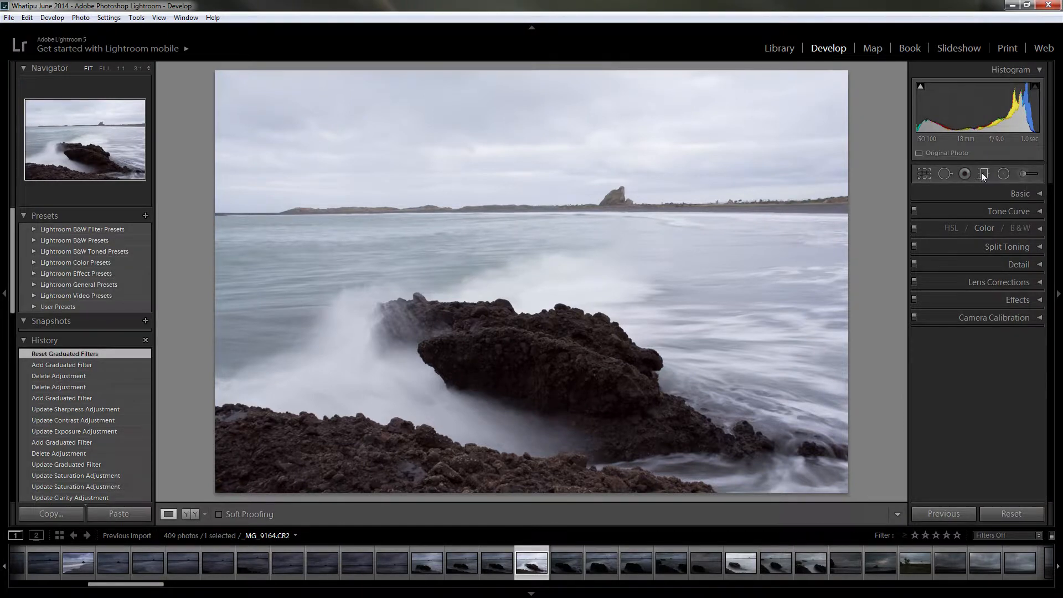
Reopen the Graduated Filter tool and draw a nearly level filter from the top of the sky down to the foreground rocks.
{"action": "left_click", "coordinate": [984, 174]}
{"action": "left_click_drag", "start_coordinate": [529, 76], "coordinate": [534, 332]}
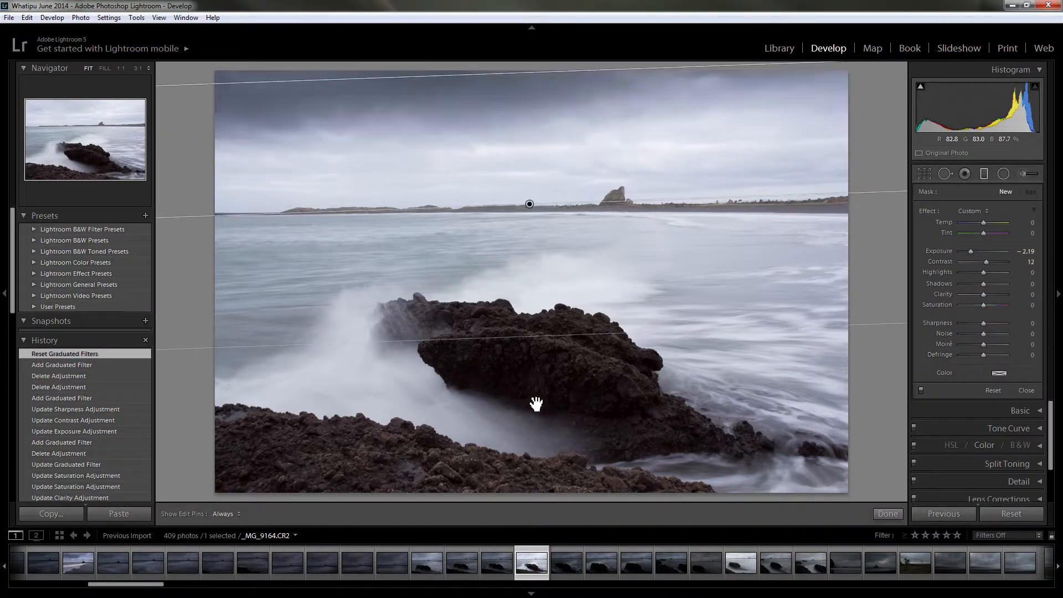
{"action": "left_click_drag", "start_coordinate": [536, 404], "coordinate": [533, 465]}
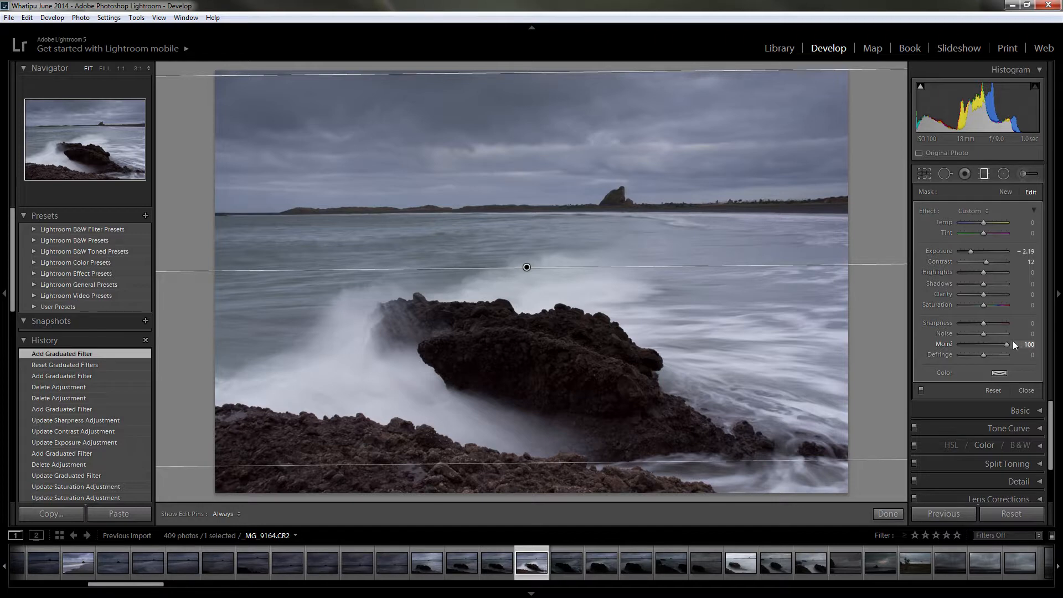
Try the filter's moiré at 100, noise at 100 and −100, and defringe at 17, returning each to 0.
{"action": "left_click_drag", "start_coordinate": [931, 338], "coordinate": [983, 344]}
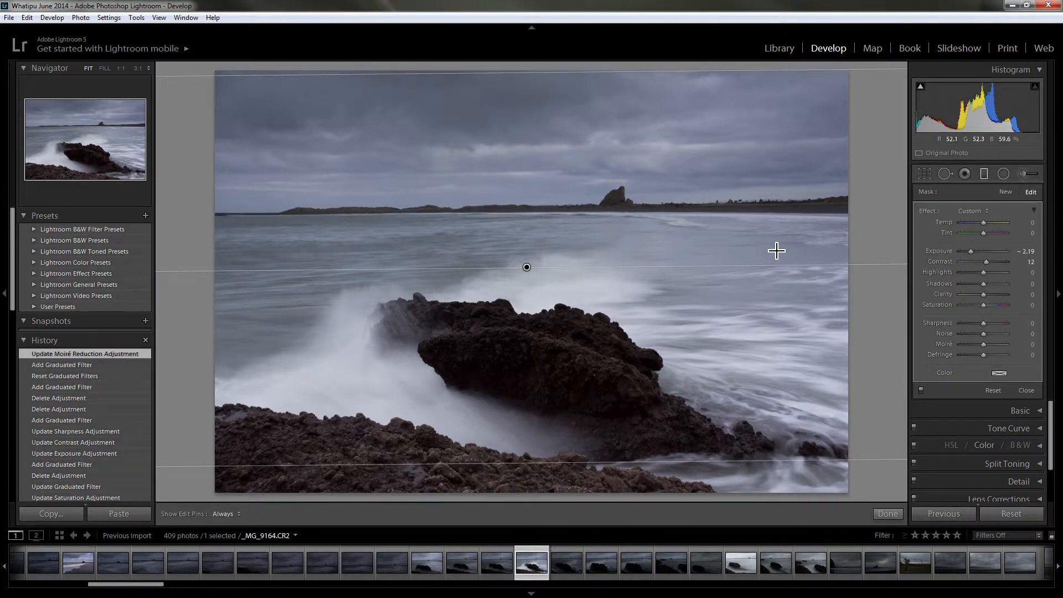
{"action": "left_click_drag", "start_coordinate": [982, 334], "coordinate": [1030, 332]}
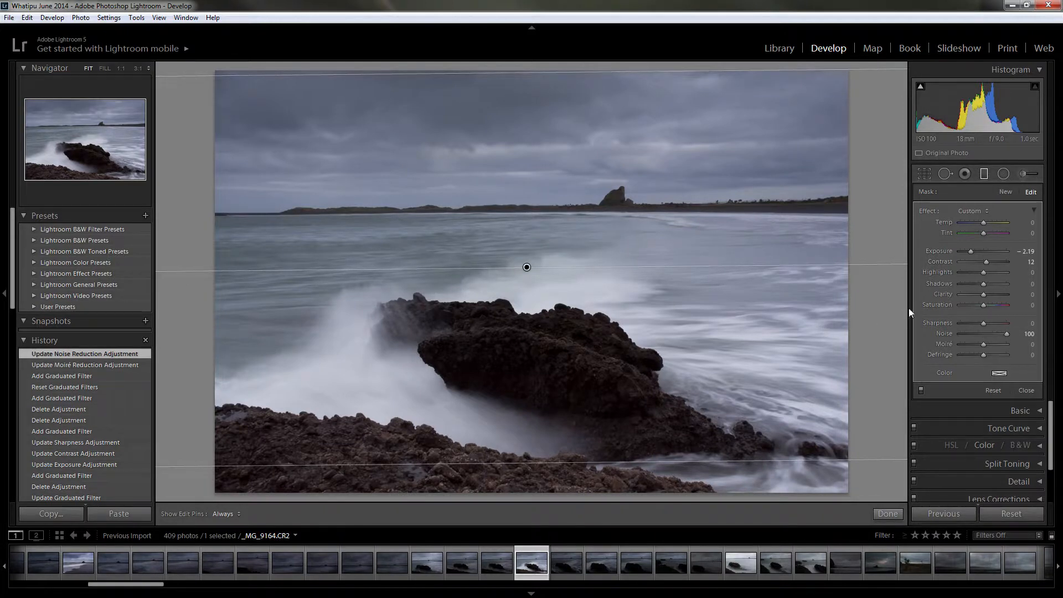
{"action": "left_click_drag", "start_coordinate": [997, 335], "coordinate": [897, 330]}
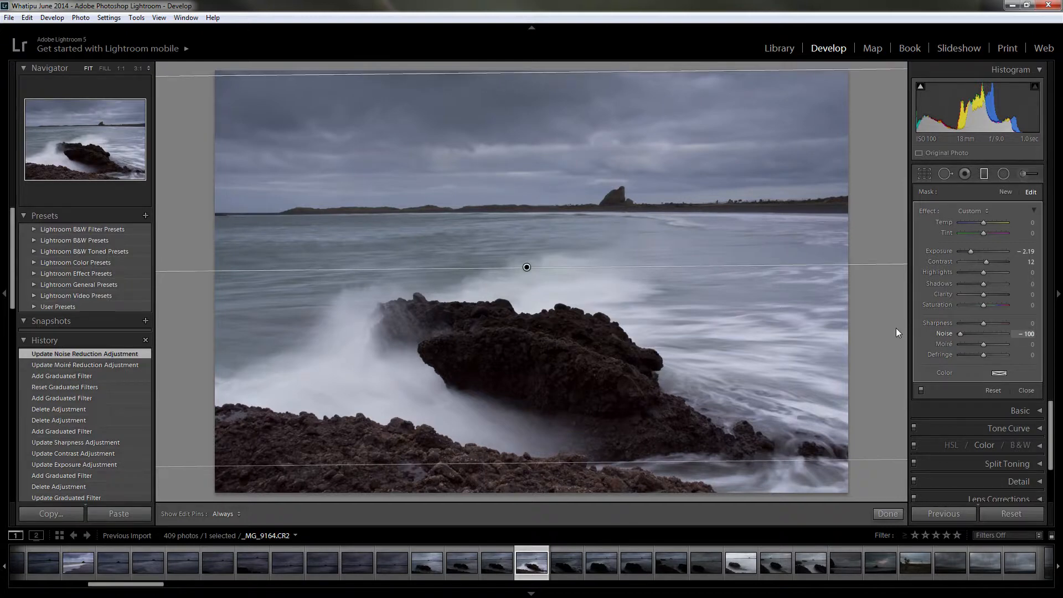
{"action": "double_click", "coordinate": [961, 334]}
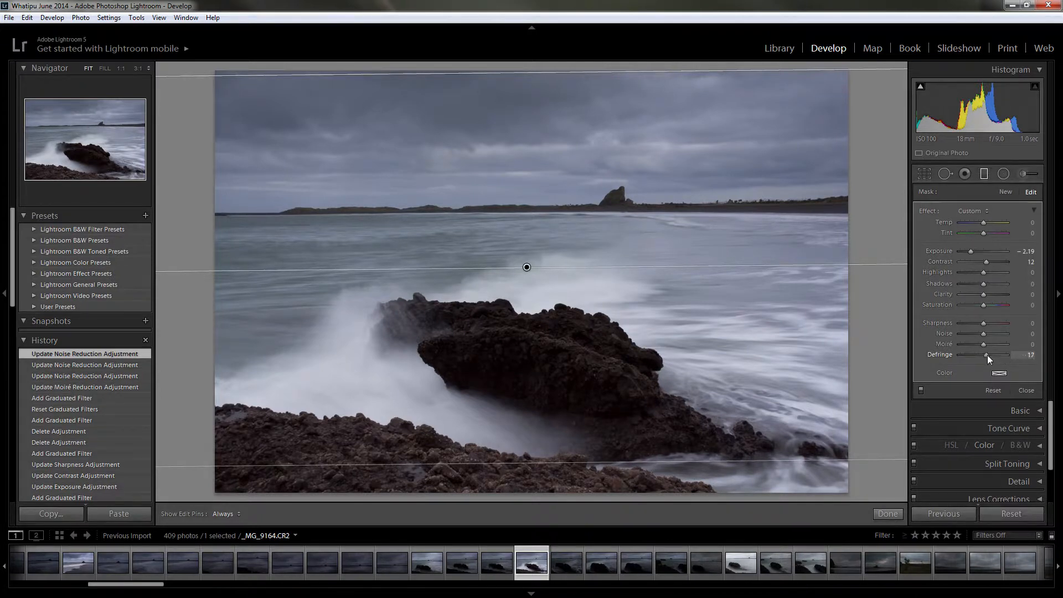
{"action": "left_click_drag", "start_coordinate": [966, 355], "coordinate": [983, 355]}
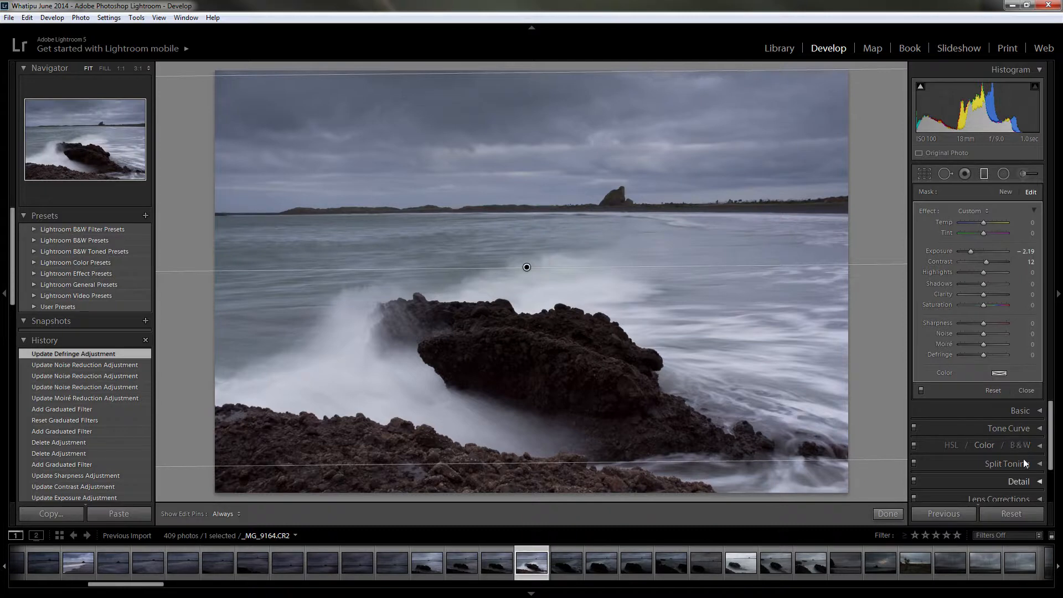
Examine the Defringe settings under the Lens Corrections colour options, and collapse Lens Corrections.
{"action": "scroll", "coordinate": [1025, 460], "scroll_direction": "down", "scroll_amount": 2}
{"action": "left_click", "coordinate": [1038, 454]}
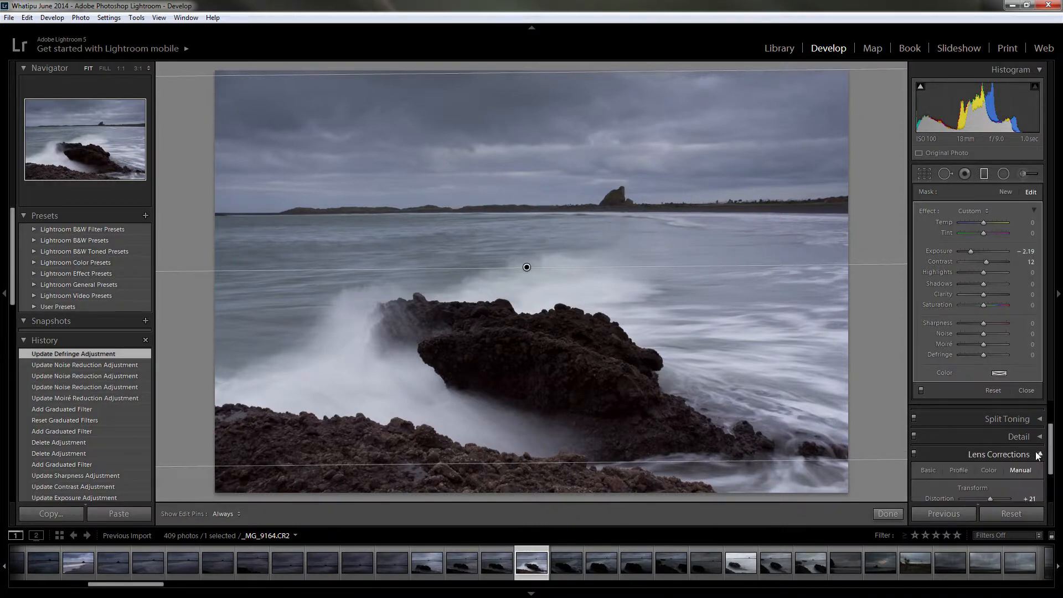
{"action": "scroll", "coordinate": [994, 447], "scroll_direction": "down", "scroll_amount": 3}
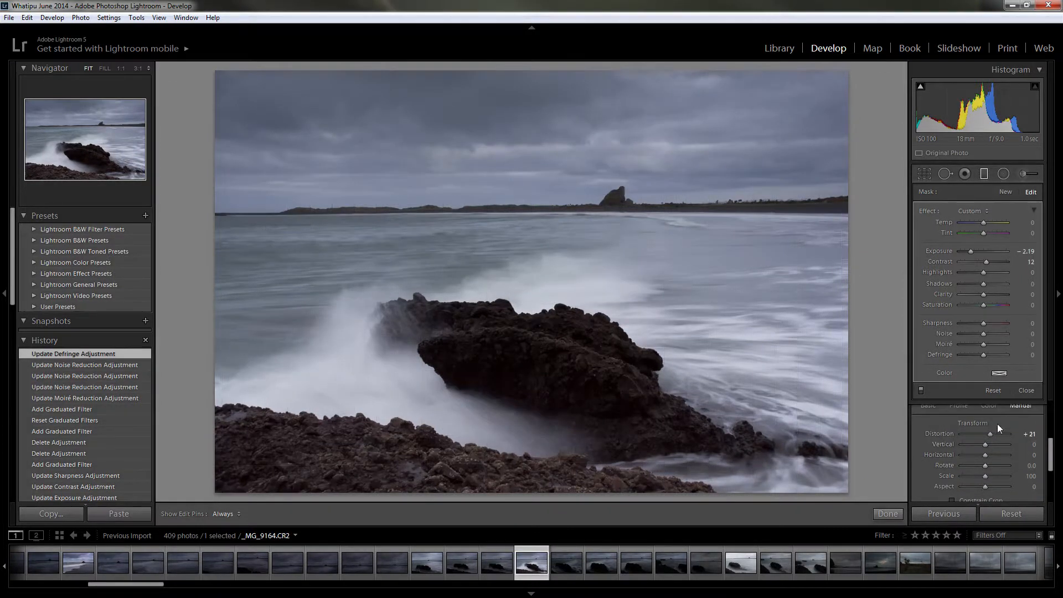
{"action": "left_click", "coordinate": [993, 406]}
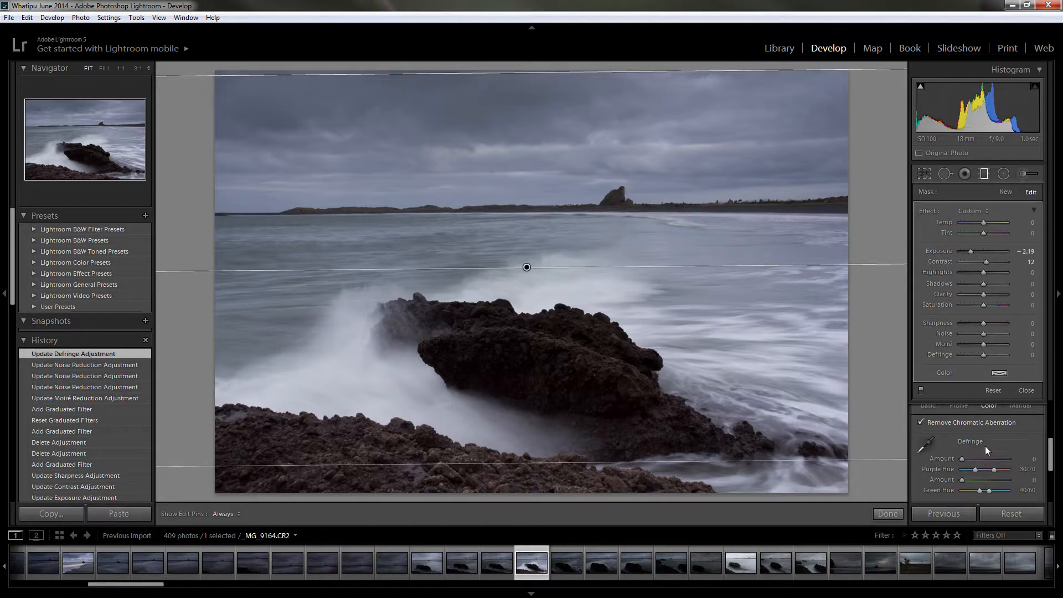
{"action": "scroll", "coordinate": [983, 446], "scroll_direction": "up", "scroll_amount": 2}
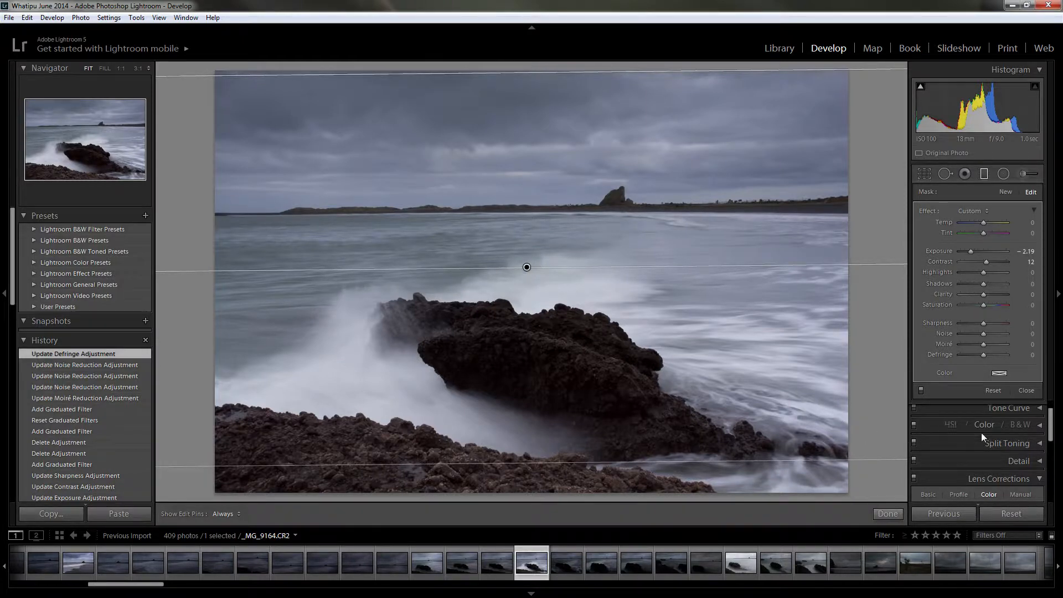
{"action": "scroll", "coordinate": [981, 434], "scroll_direction": "down", "scroll_amount": 2}
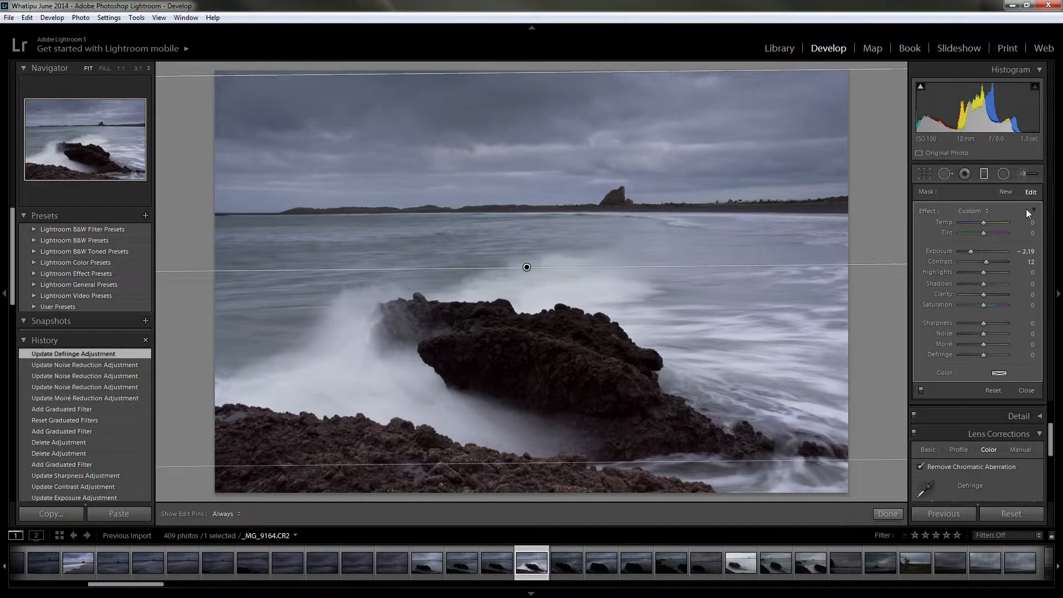
{"action": "left_click", "coordinate": [1039, 434]}
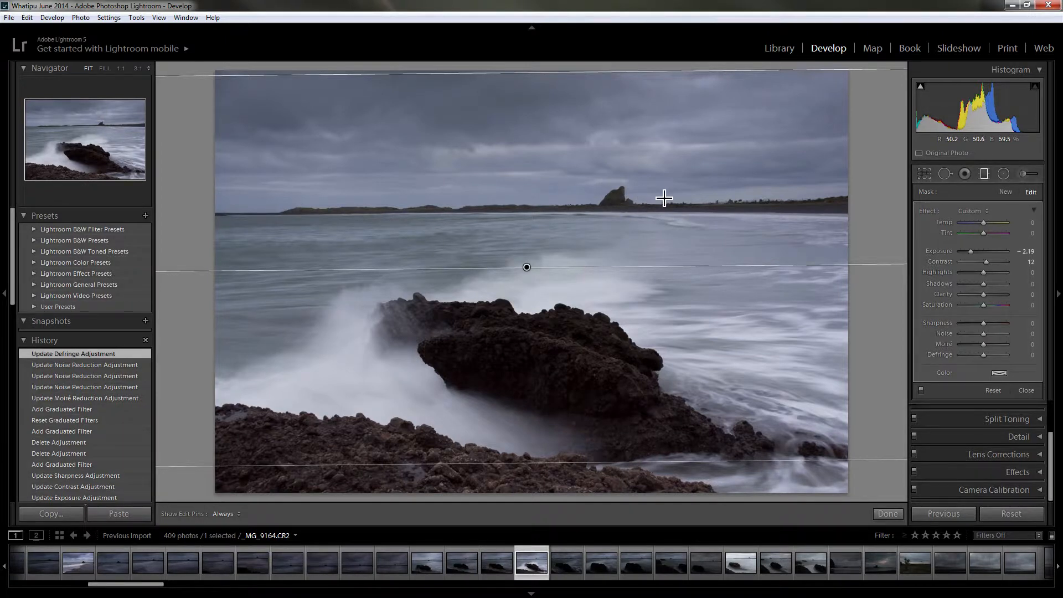
Delete the full-height graduated filter and switch to the Radial Filter tool to show its settings.
{"action": "left_click", "coordinate": [529, 271]}
{"action": "key", "text": "Delete"}
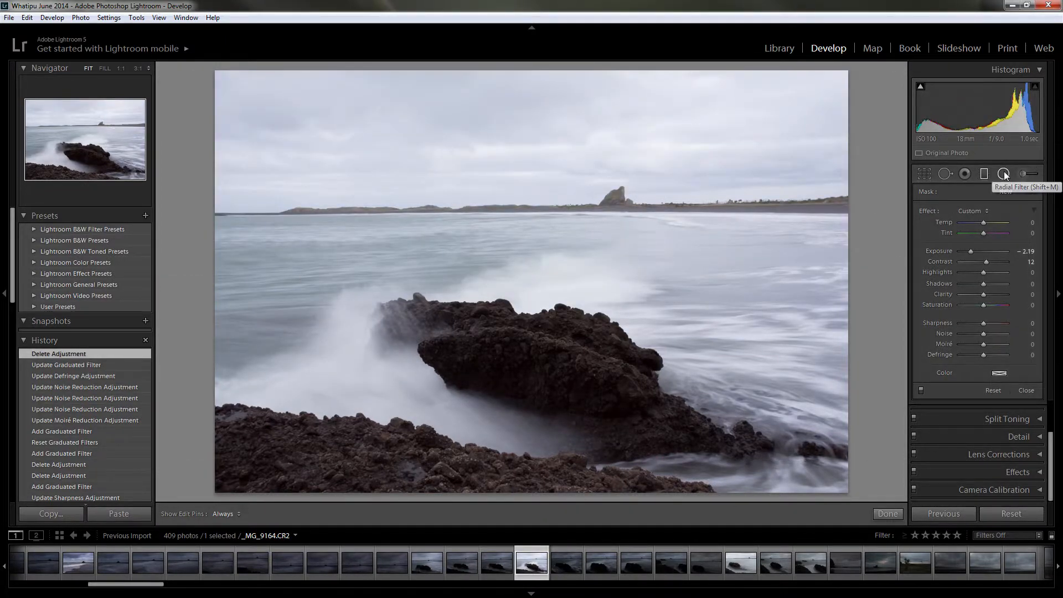
{"action": "left_click", "coordinate": [1004, 174]}
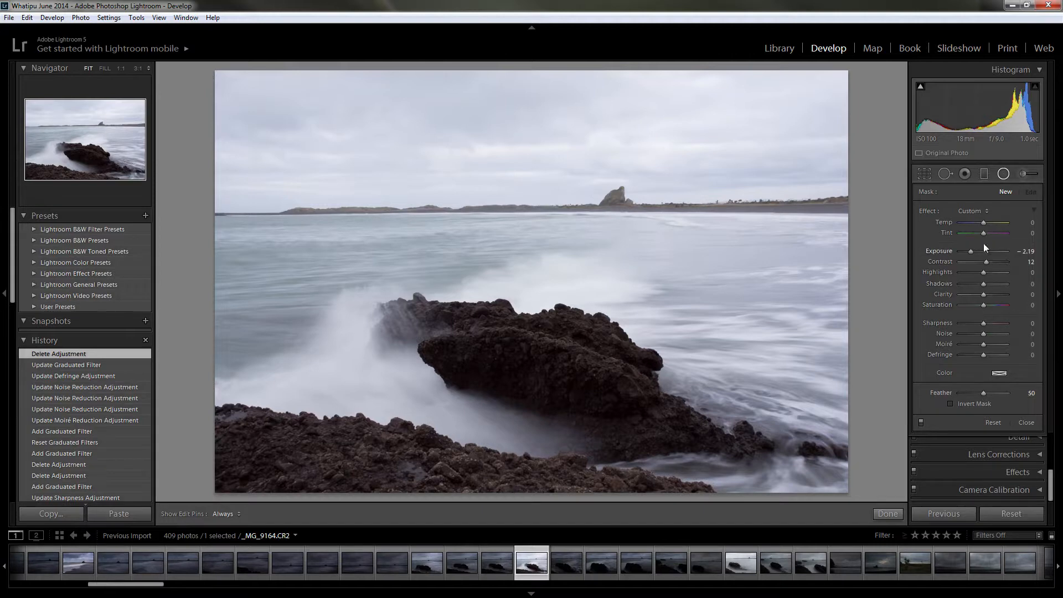
Return to the Graduated Filter tool, draw a narrow filter in the upper sky and delete it.
{"action": "left_click", "coordinate": [985, 174]}
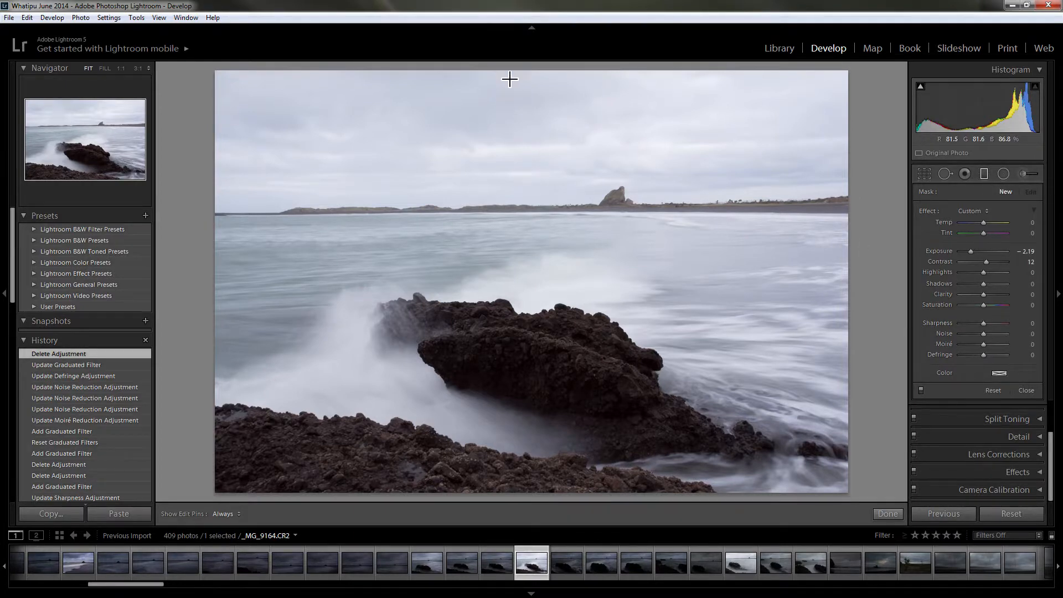
{"action": "left_click_drag", "start_coordinate": [512, 91], "coordinate": [510, 153]}
{"action": "key", "text": "Delete"}
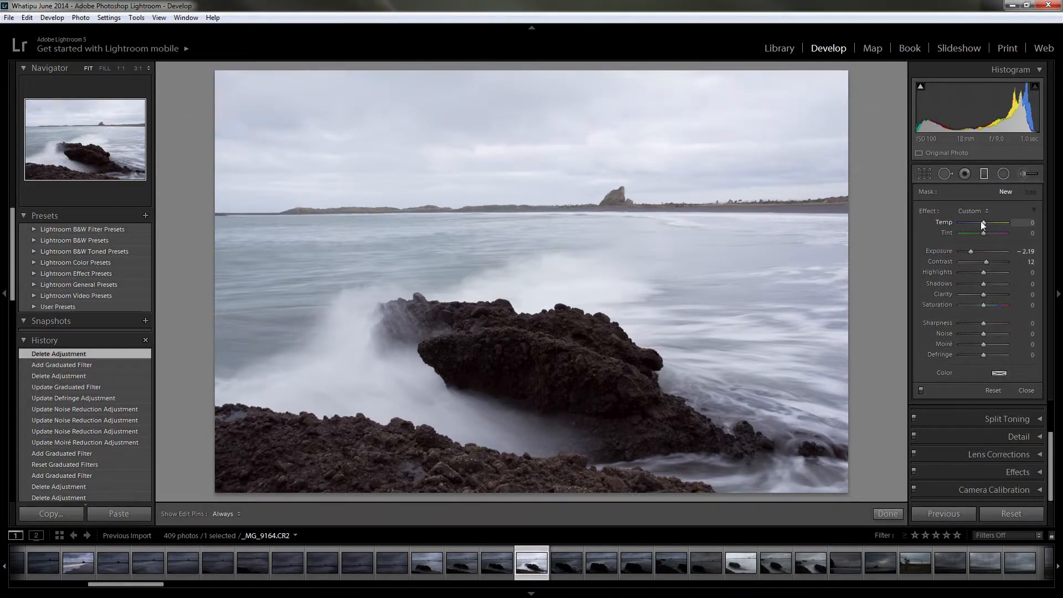
Draw a large circular radial filter centred on the sea above the rock, with feather 100 and exposure −1.62.
{"action": "left_click", "coordinate": [1004, 175]}
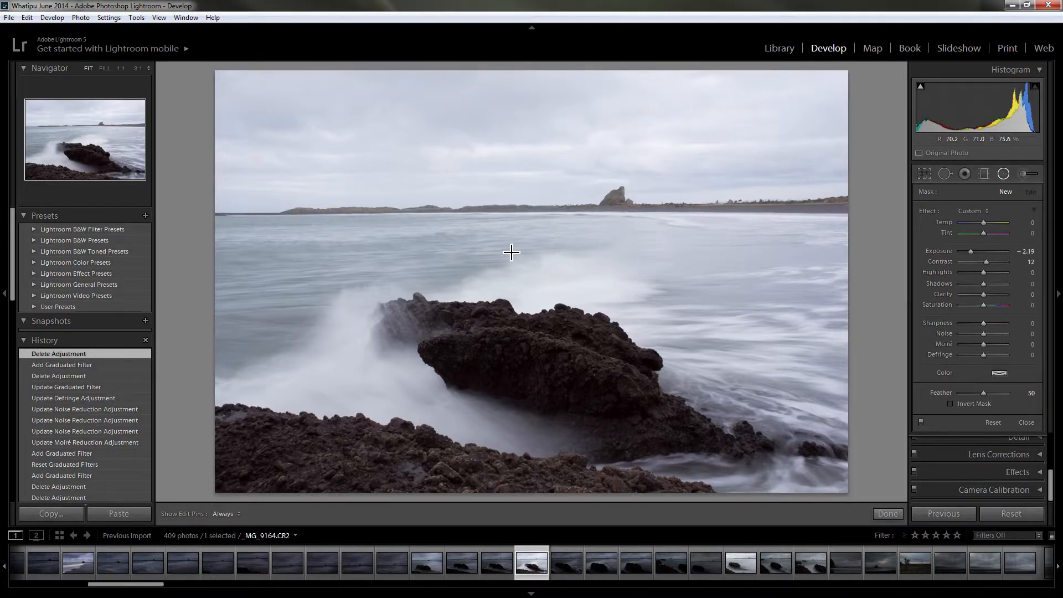
{"action": "left_click_drag", "start_coordinate": [511, 252], "coordinate": [689, 419]}
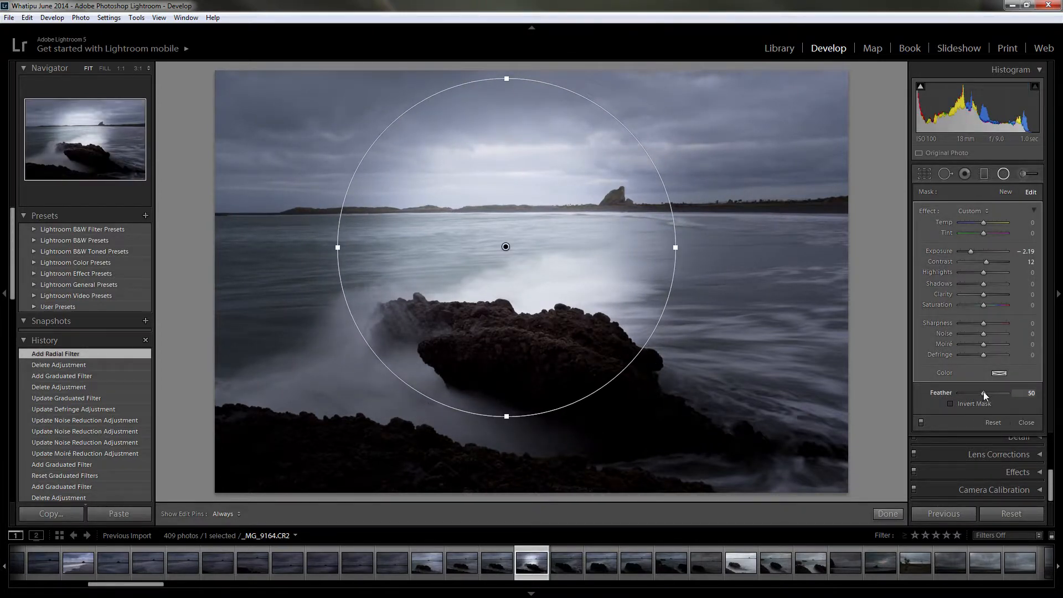
{"action": "left_click_drag", "start_coordinate": [984, 393], "coordinate": [1041, 397]}
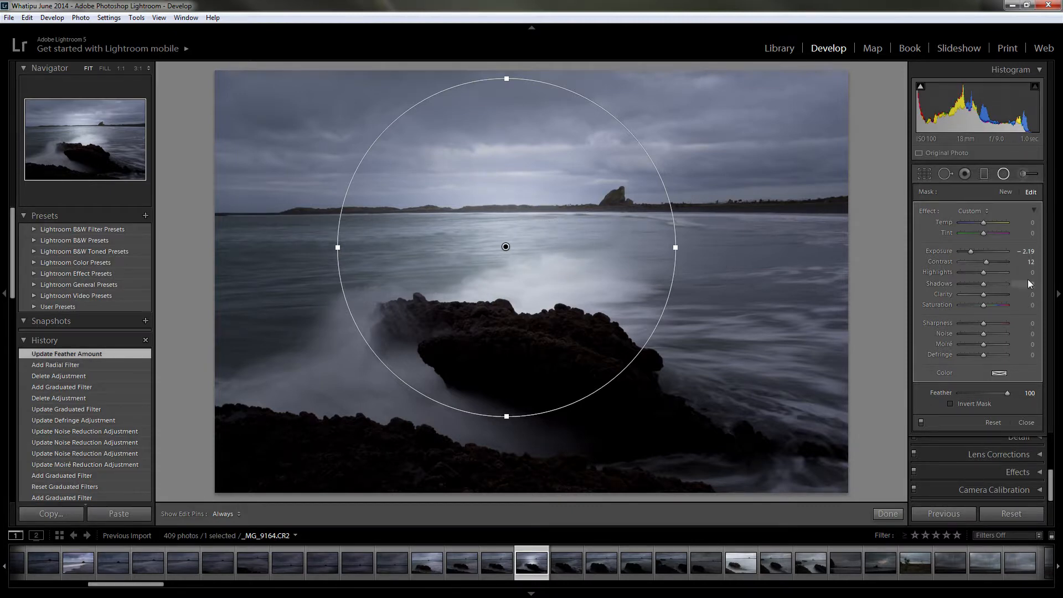
{"action": "mouse_move", "coordinate": [972, 252]}
{"action": "left_mouse_down"}
{"action": "mouse_move", "coordinate": [983, 251]}
{"action": "mouse_move", "coordinate": [956, 253]}
{"action": "mouse_move", "coordinate": [984, 251]}
{"action": "mouse_move", "coordinate": [975, 251]}
{"action": "left_mouse_up"}
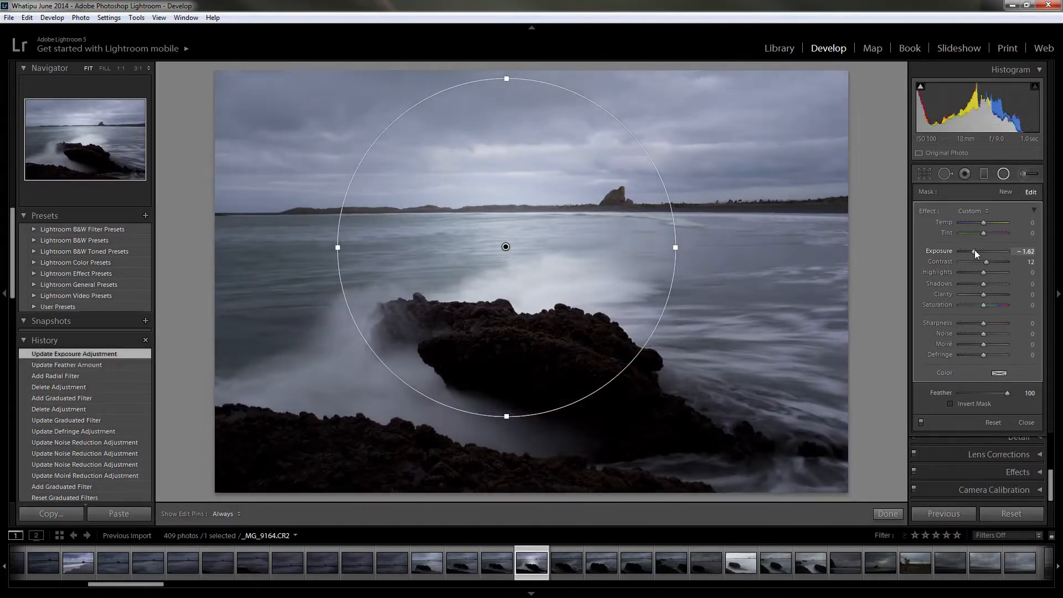
Try the radial filter with an inverted mask and exposure −0.57, restore the normal mask and delete the filter.
{"action": "left_click", "coordinate": [951, 402]}
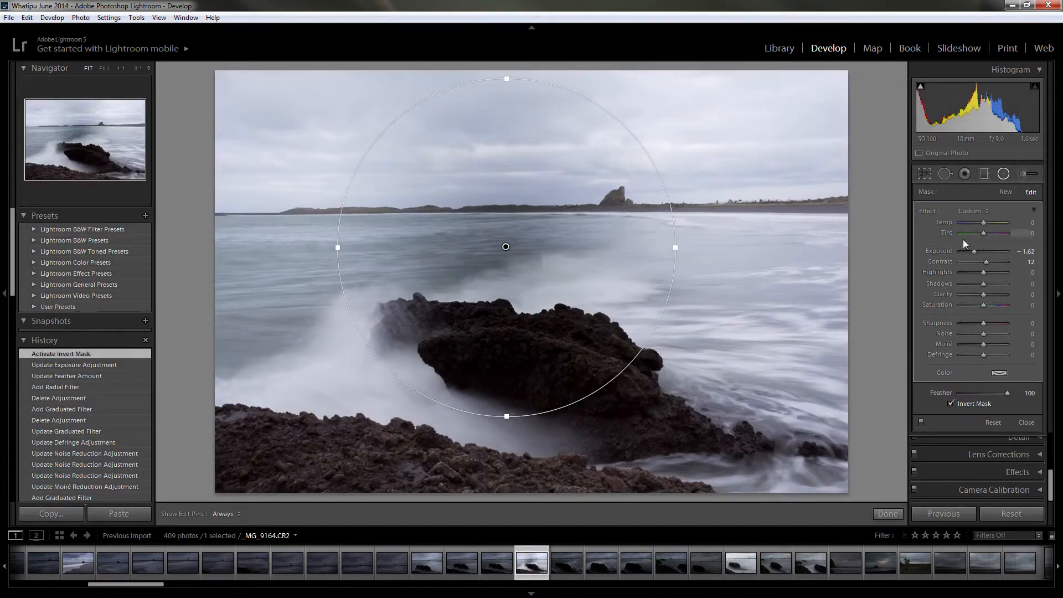
{"action": "mouse_move", "coordinate": [975, 250]}
{"action": "left_mouse_down"}
{"action": "mouse_move", "coordinate": [954, 247]}
{"action": "mouse_move", "coordinate": [1009, 251]}
{"action": "mouse_move", "coordinate": [948, 242]}
{"action": "mouse_move", "coordinate": [982, 246]}
{"action": "left_mouse_up"}
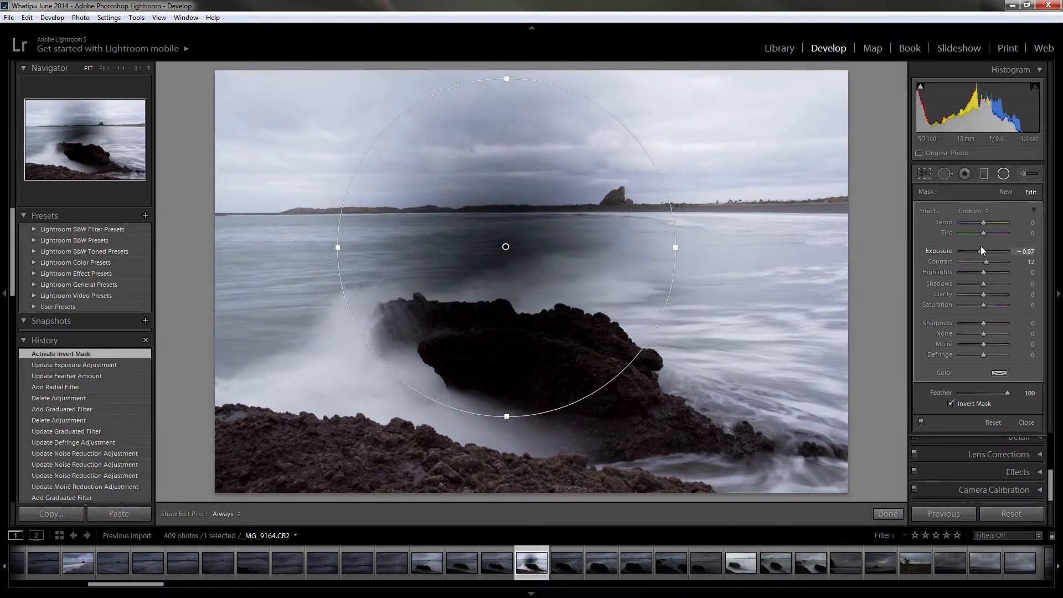
{"action": "left_click", "coordinate": [950, 404]}
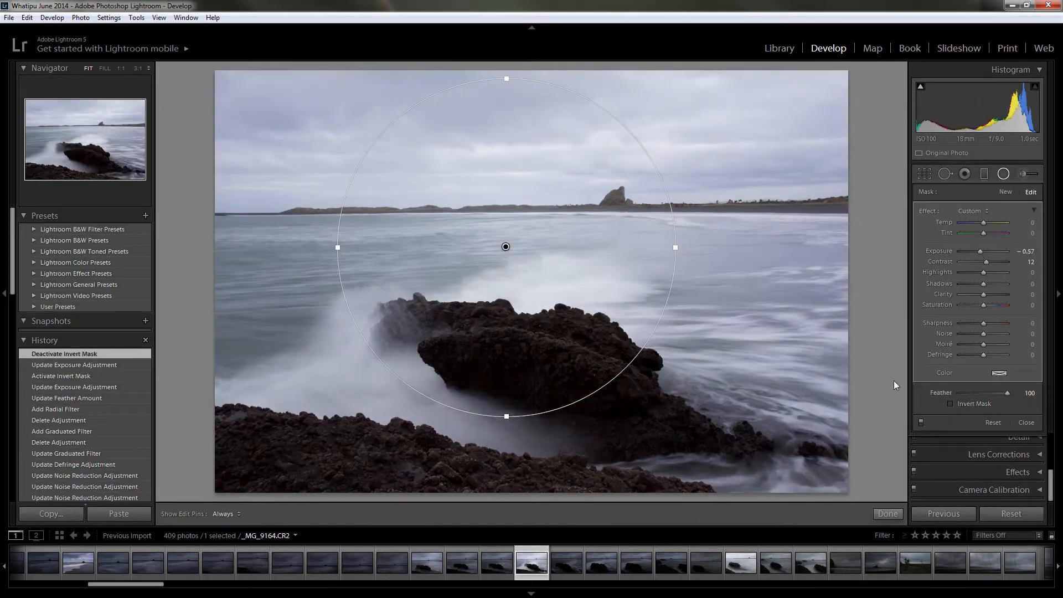
{"action": "key", "text": "Delete"}
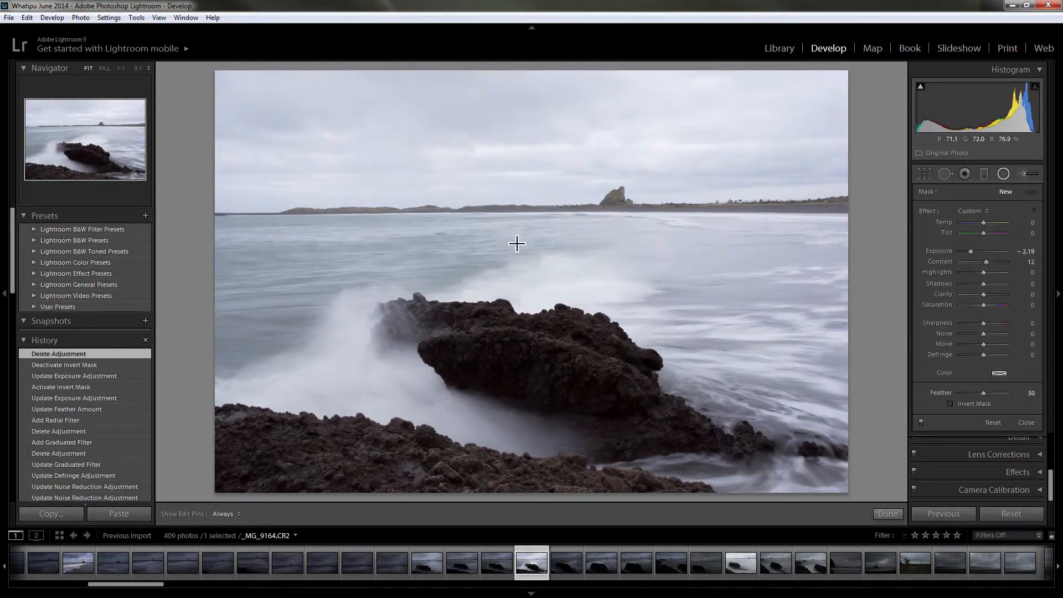
Draw a large circular radial filter, centre it on the upper edge of the main rock and set exposure −4.00 with feather 50.
{"action": "left_click_drag", "start_coordinate": [277, 106], "coordinate": [662, 460]}
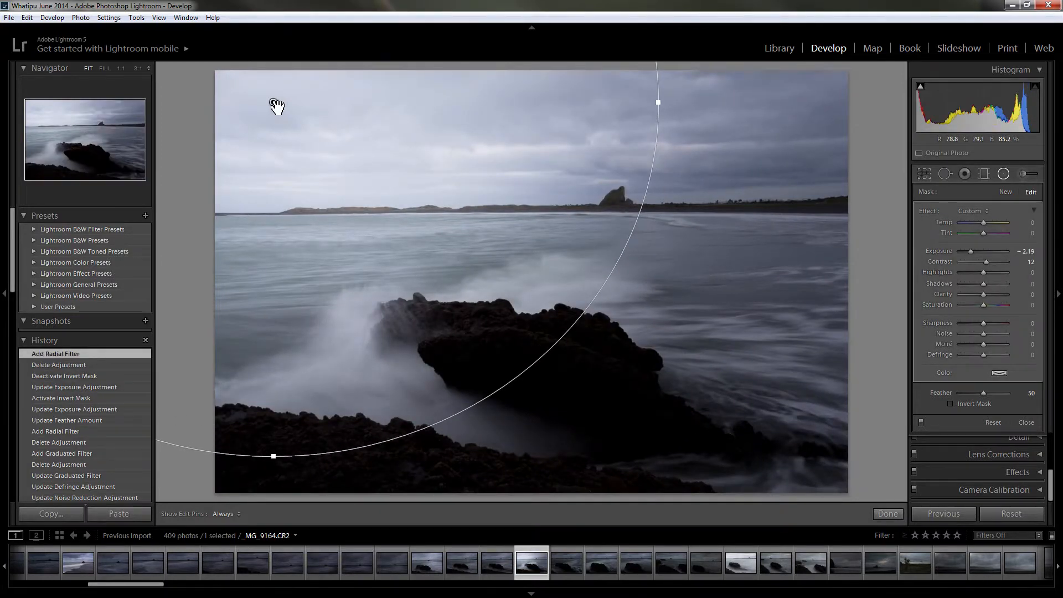
{"action": "left_click_drag", "start_coordinate": [273, 102], "coordinate": [523, 290]}
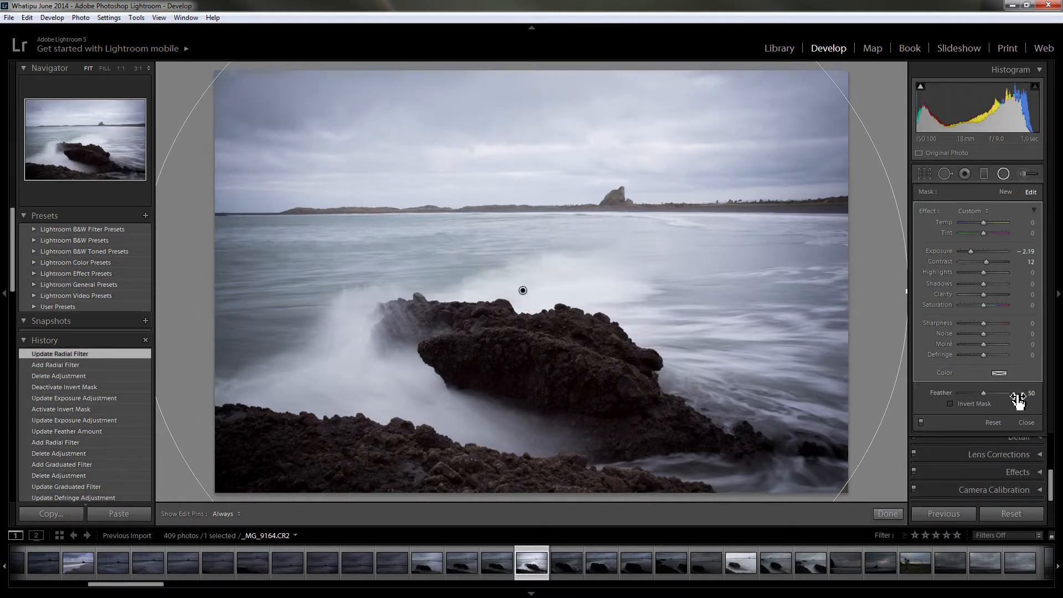
{"action": "left_click_drag", "start_coordinate": [971, 250], "coordinate": [949, 250]}
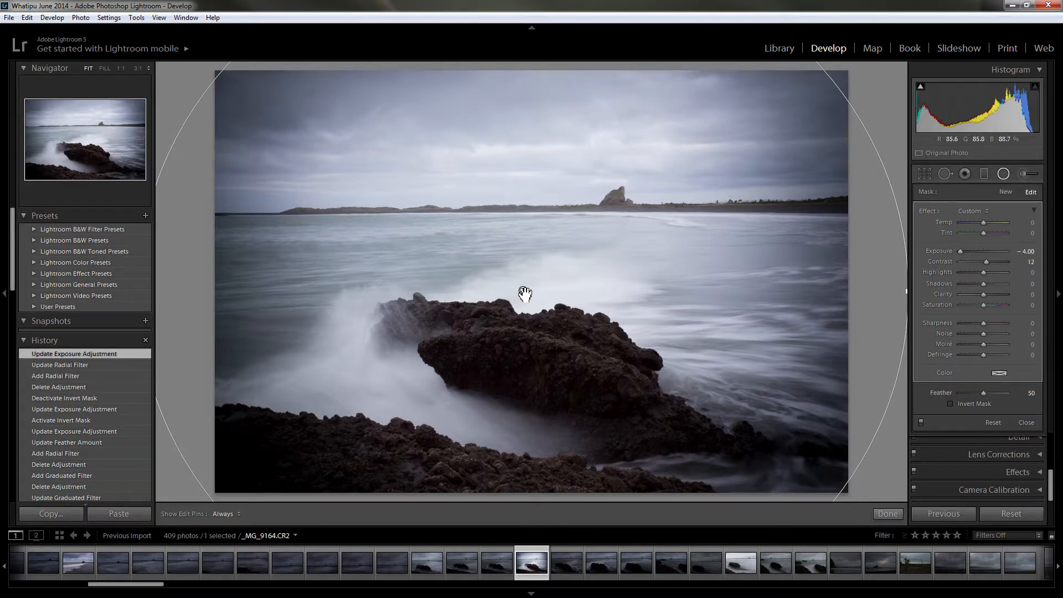
{"action": "left_click_drag", "start_coordinate": [523, 292], "coordinate": [522, 306]}
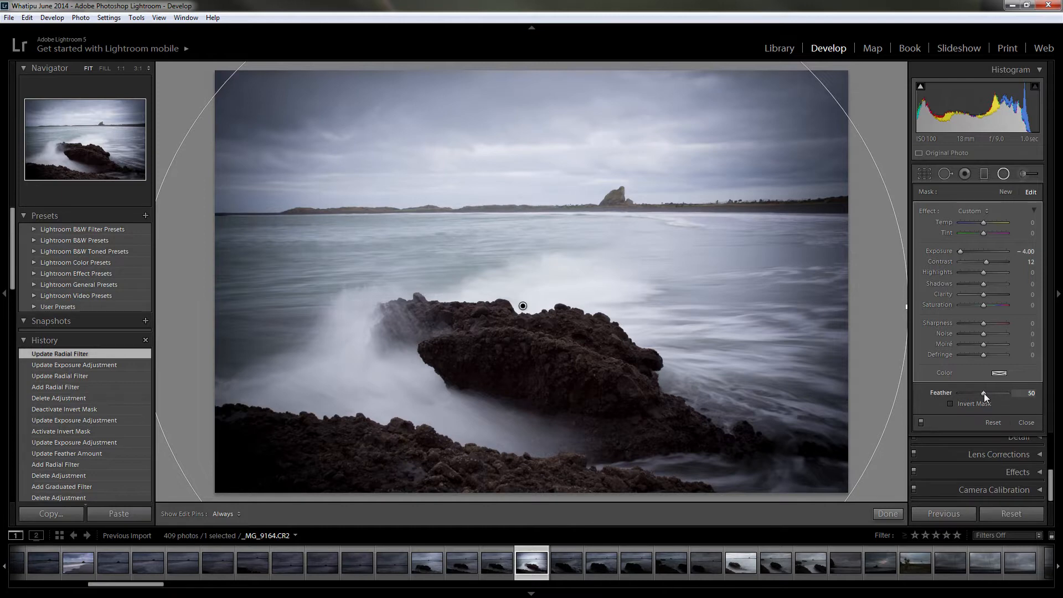
{"action": "mouse_move", "coordinate": [983, 393]}
{"action": "left_mouse_down"}
{"action": "mouse_move", "coordinate": [1000, 390]}
{"action": "mouse_move", "coordinate": [983, 392]}
{"action": "left_mouse_up"}
{"action": "mouse_move", "coordinate": [523, 306]}
{"action": "left_mouse_down"}
{"action": "mouse_move", "coordinate": [531, 322]}
{"action": "mouse_move", "coordinate": [525, 315]}
{"action": "left_mouse_up"}
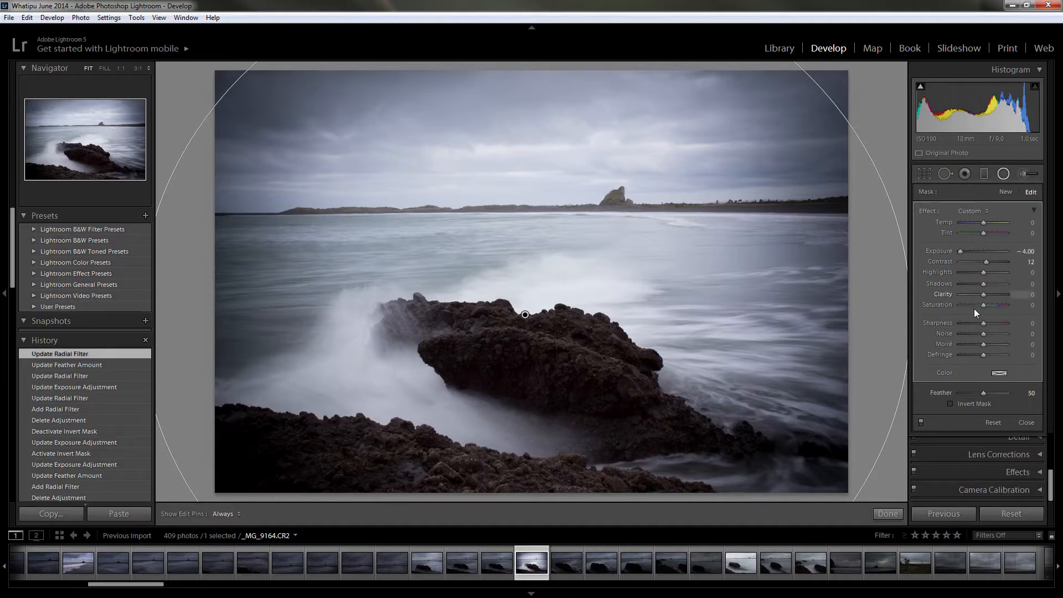
Try warm colour tints on the radial filter, ending with orange at hue 23 and saturation 76, and delete the filter.
{"action": "left_click", "coordinate": [1000, 373]}
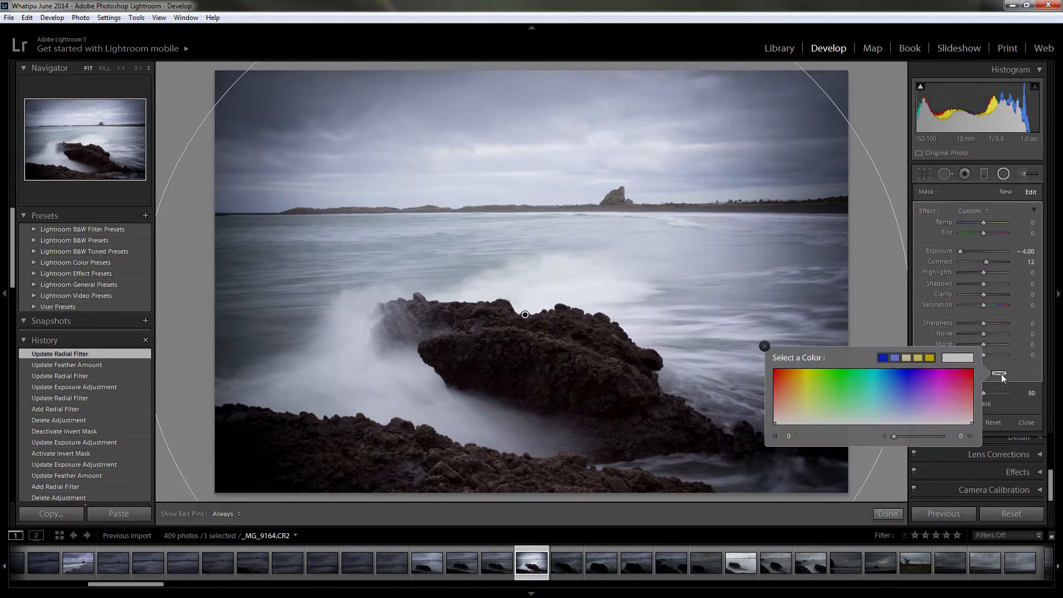
{"action": "left_click", "coordinate": [798, 374]}
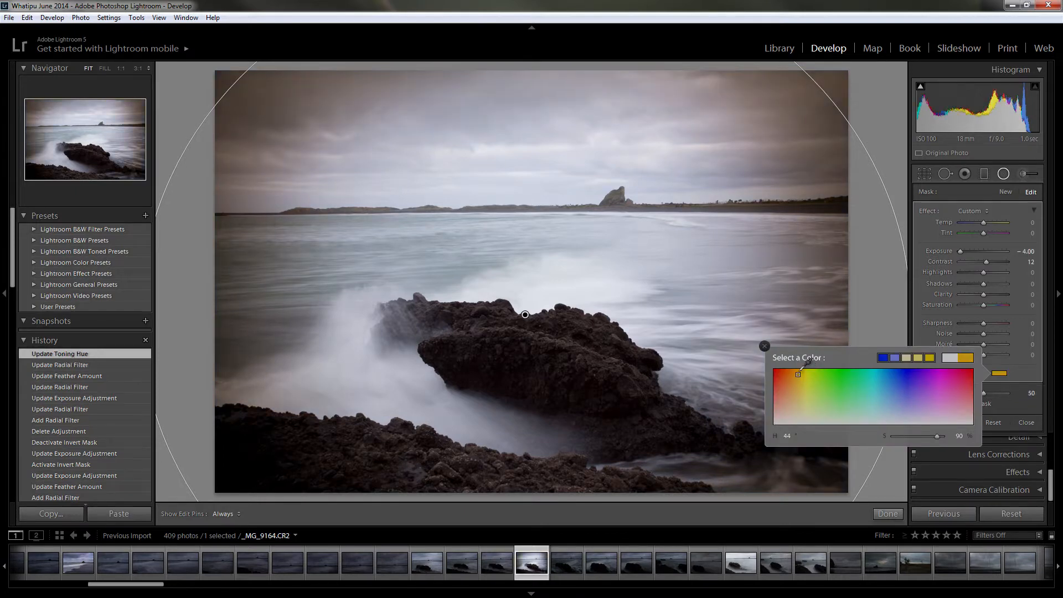
{"action": "left_click", "coordinate": [811, 391]}
{"action": "left_click", "coordinate": [787, 382]}
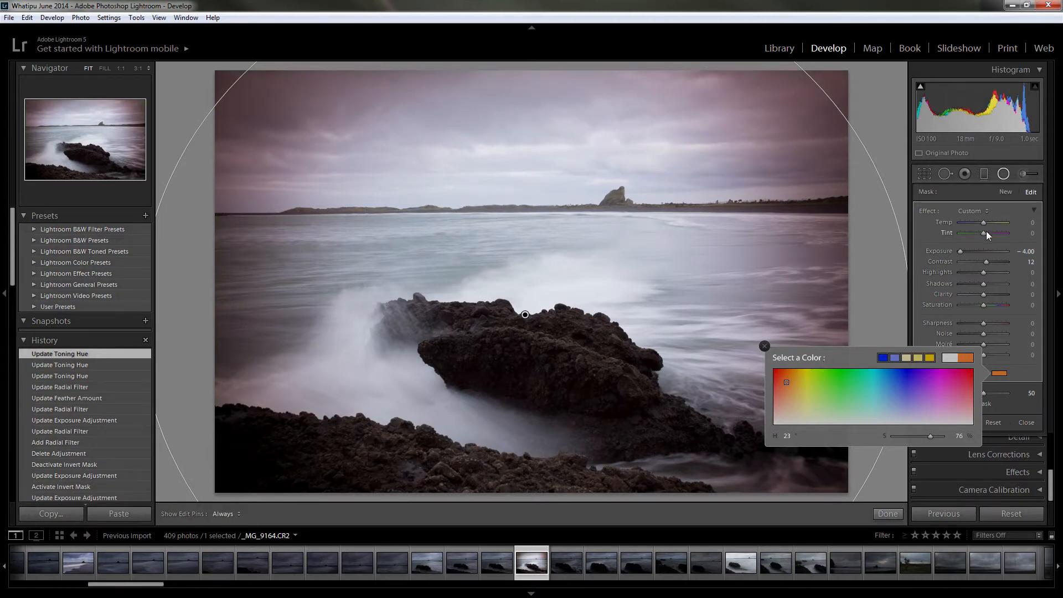
{"action": "left_click", "coordinate": [1002, 375]}
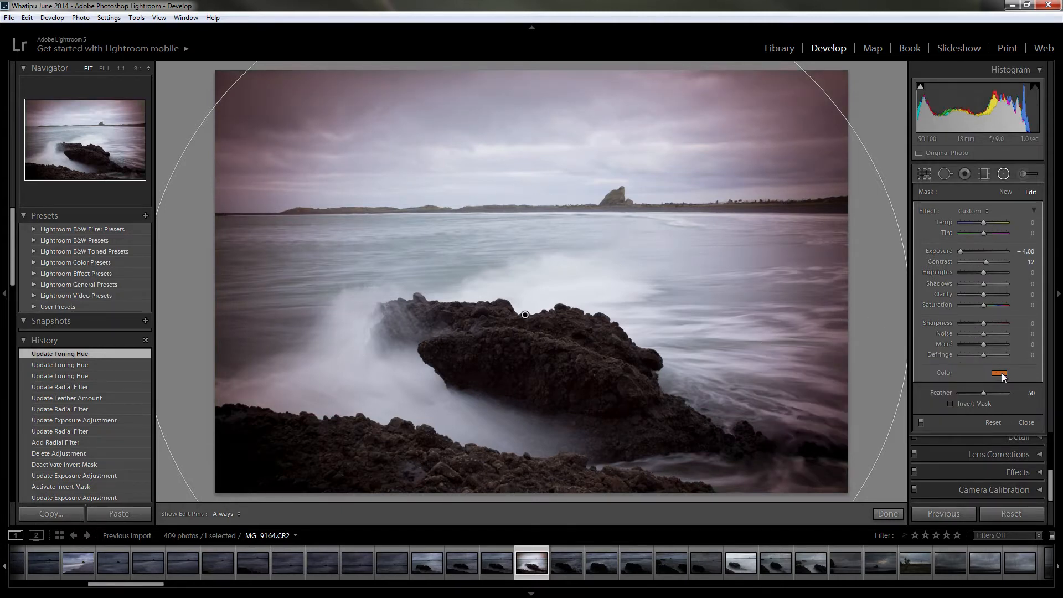
{"action": "key", "text": "Delete"}
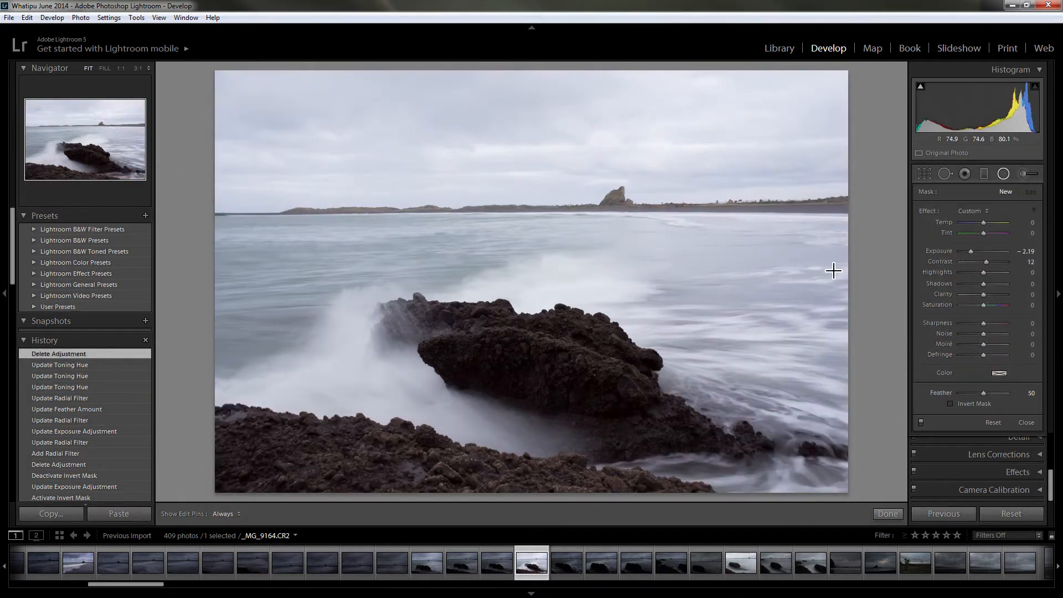
Draw a graduated filter down the full height of the photo and tint it orange with hue 36 and saturation 95.
{"action": "left_click", "coordinate": [985, 174]}
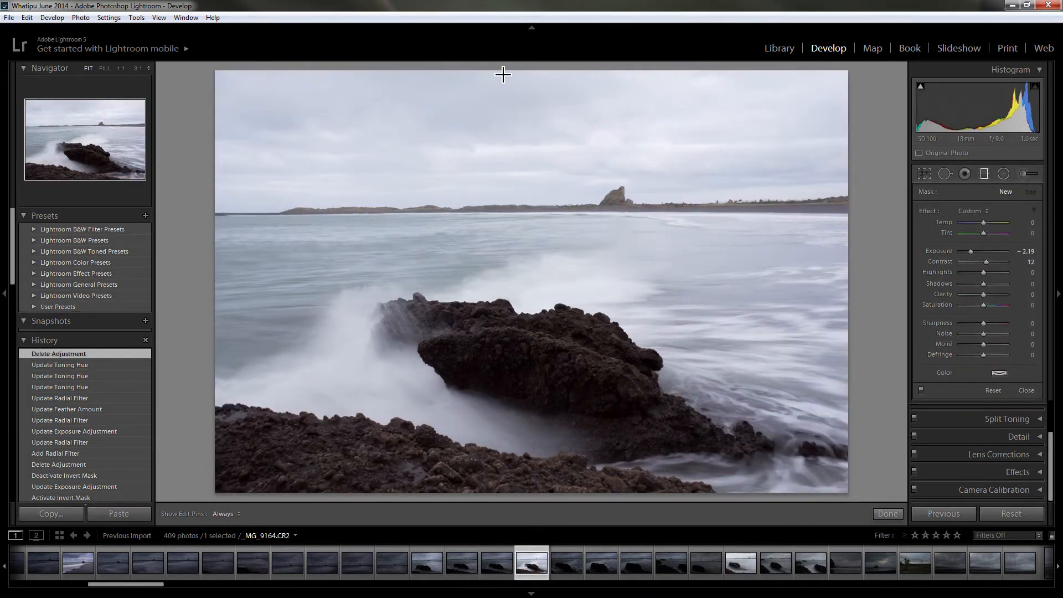
{"action": "left_click_drag", "start_coordinate": [518, 73], "coordinate": [519, 494]}
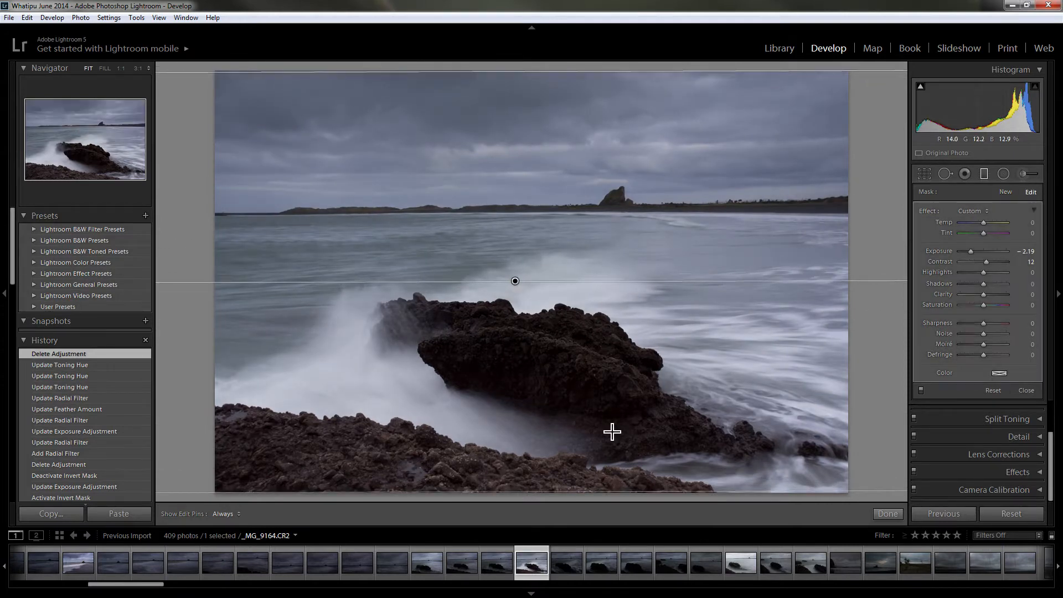
{"action": "left_click", "coordinate": [1005, 373]}
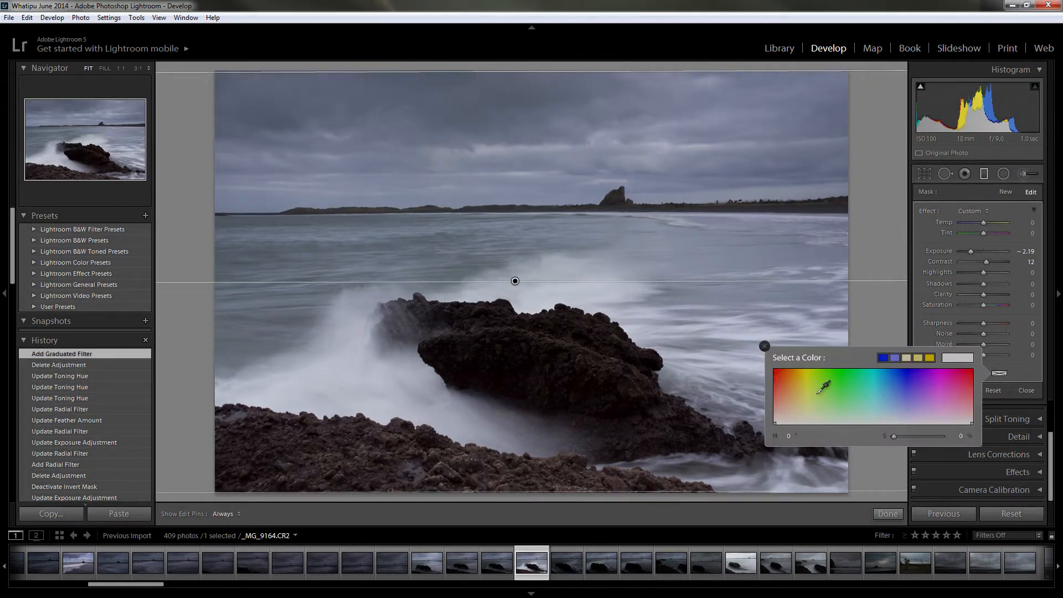
{"action": "left_click", "coordinate": [796, 373]}
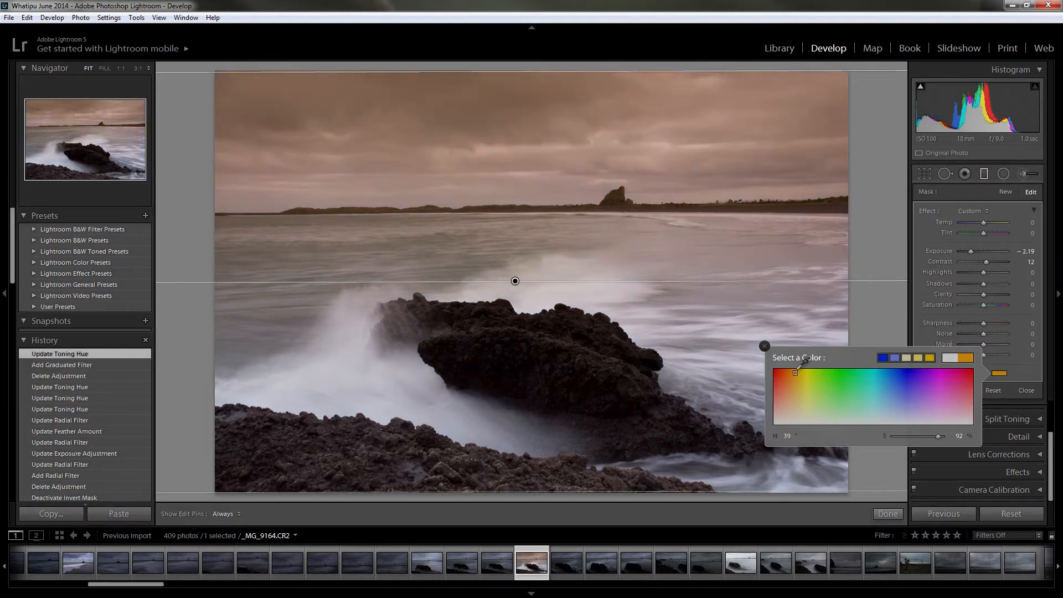
{"action": "left_click", "coordinate": [796, 371]}
{"action": "left_click", "coordinate": [797, 370]}
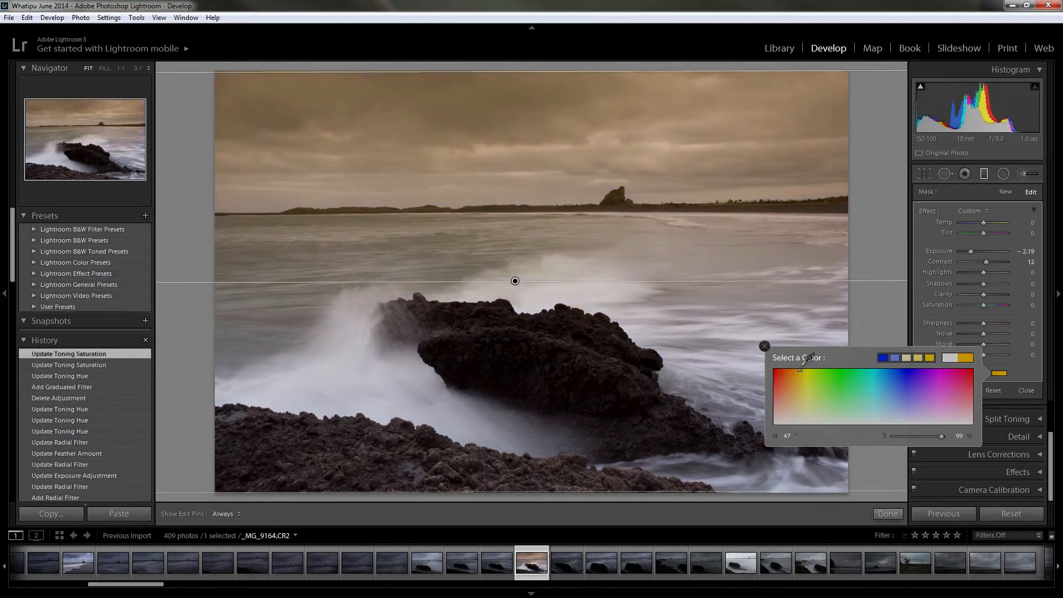
{"action": "left_click", "coordinate": [793, 372]}
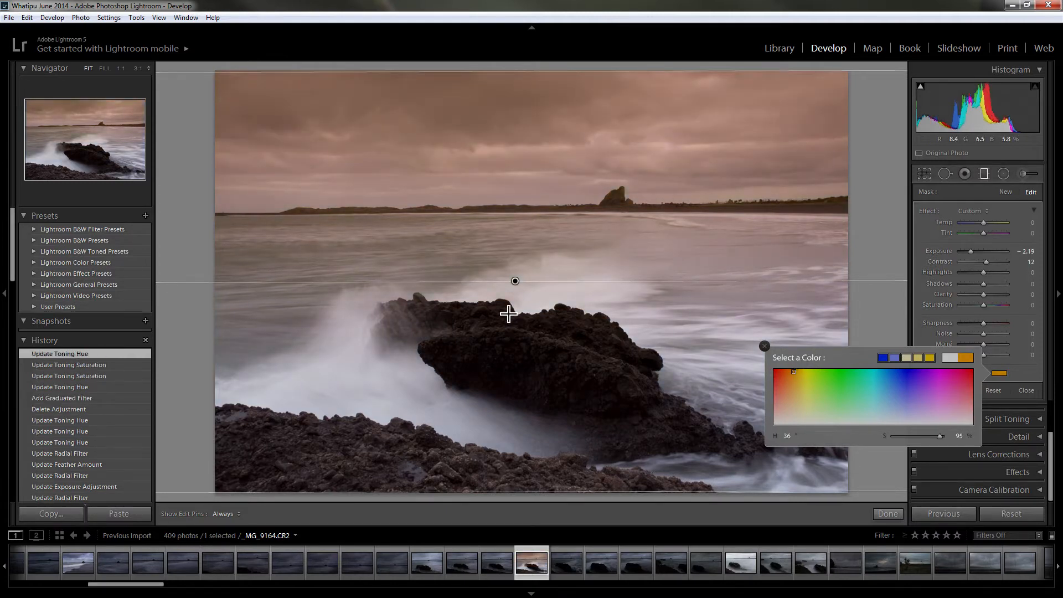
Try the tinted graduated filter over the rock and over the sea above it with exposure reset to 0.00, and delete it.
{"action": "left_click_drag", "start_coordinate": [519, 282], "coordinate": [534, 383]}
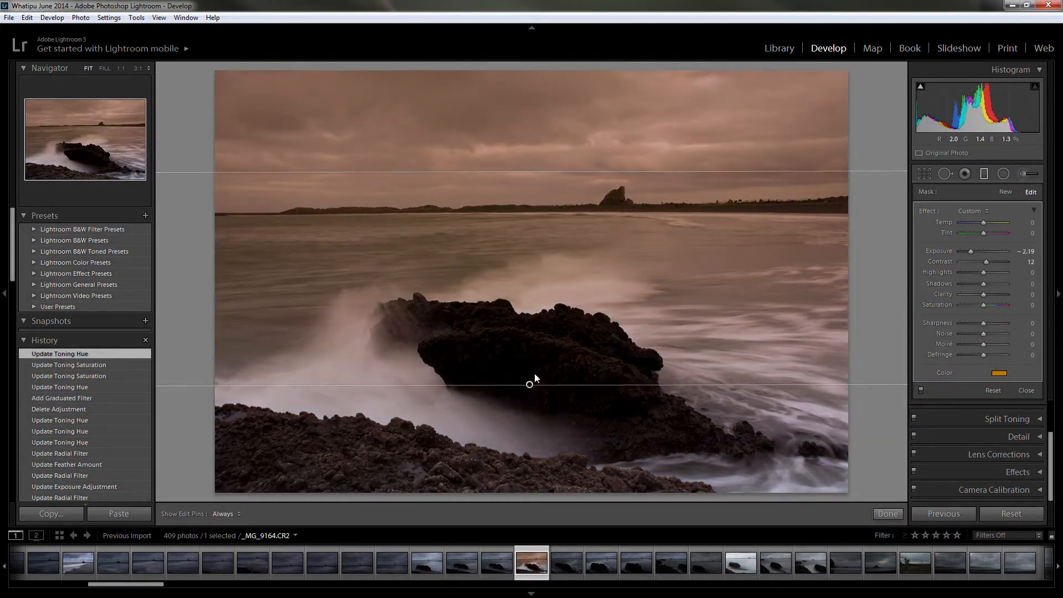
{"action": "double_click", "coordinate": [972, 251]}
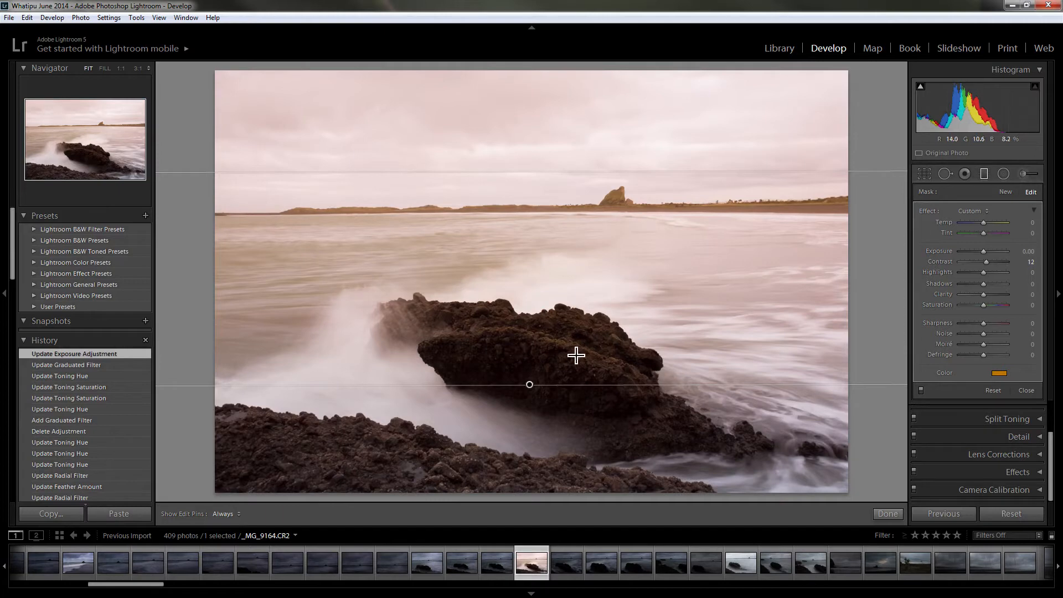
{"action": "left_click_drag", "start_coordinate": [533, 389], "coordinate": [533, 260]}
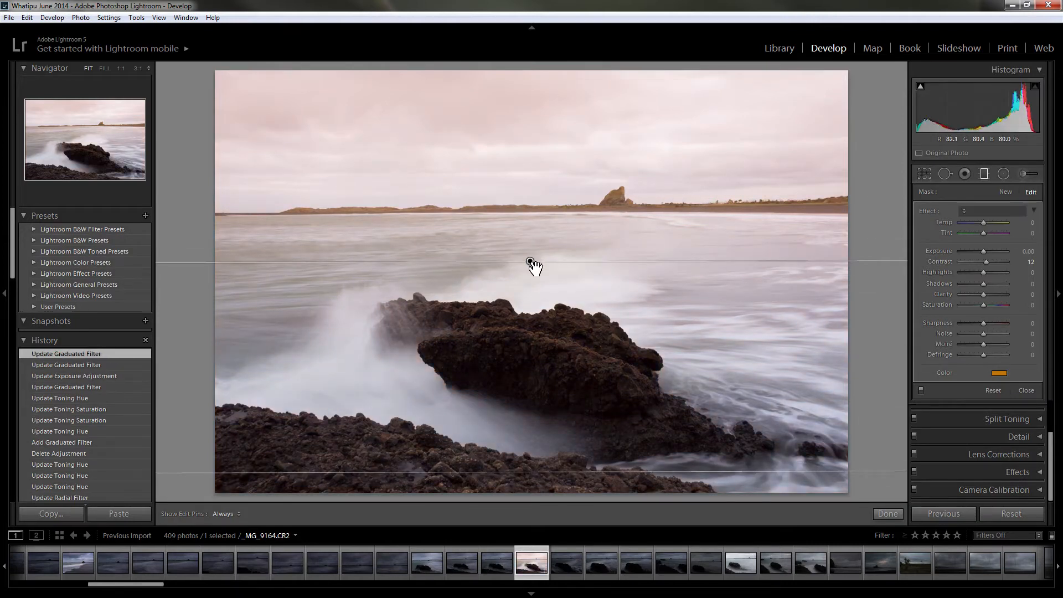
{"action": "key", "text": "Delete"}
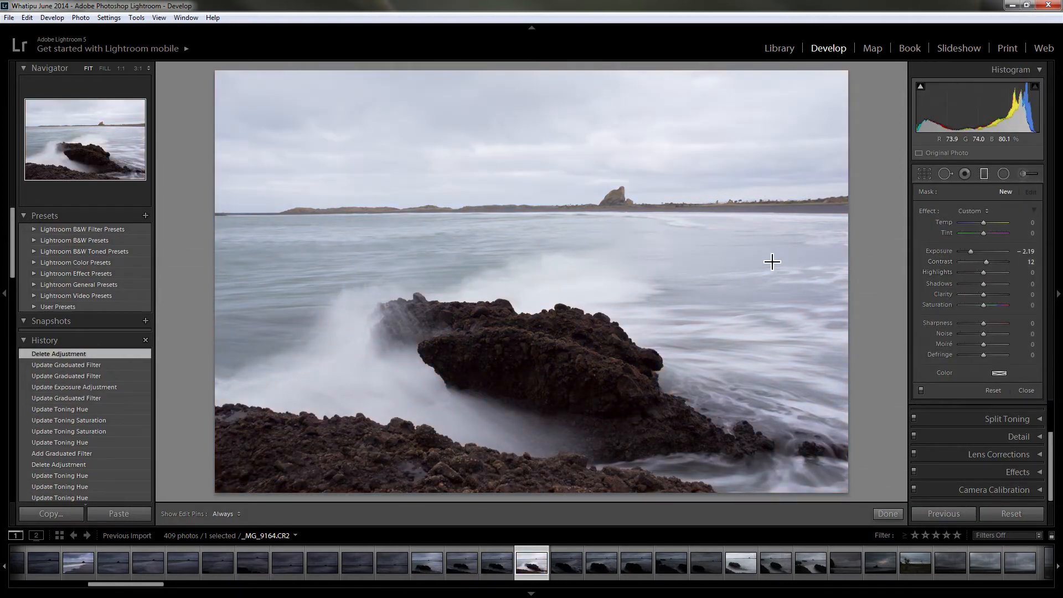